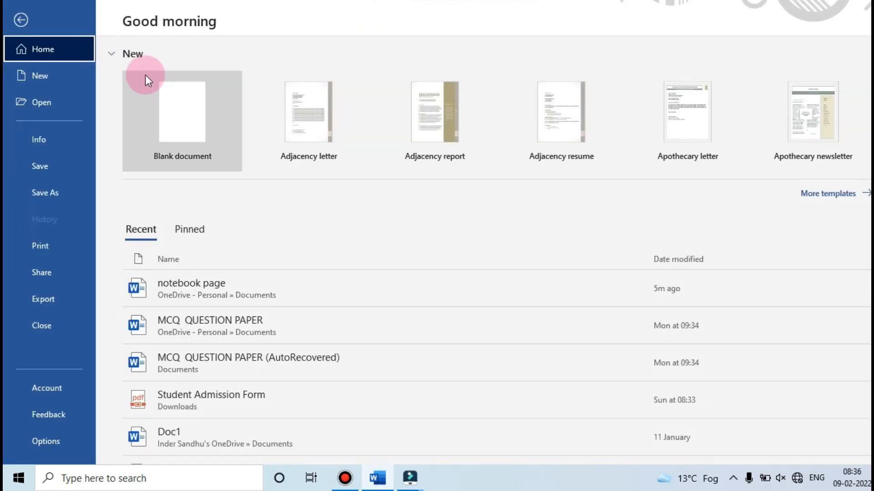
Set up a new blank document with Narrow margins of 1.27 cm and the first listed paper size
{"action": "left_click", "coordinate": [171, 89]}
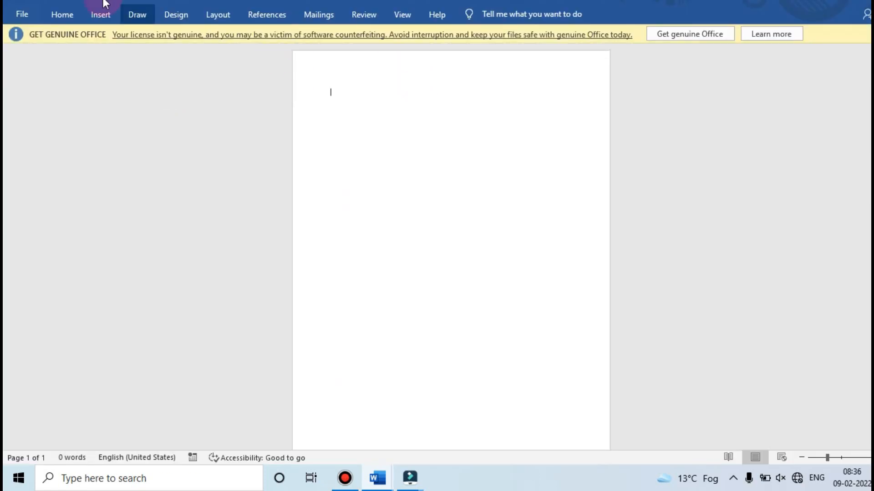
{"action": "left_click", "coordinate": [213, 13]}
{"action": "left_click", "coordinate": [14, 55]}
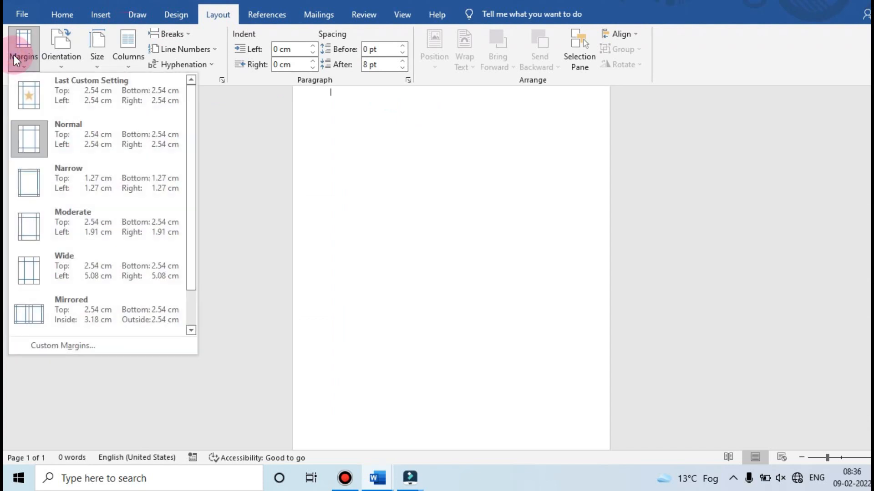
{"action": "left_click", "coordinate": [44, 171]}
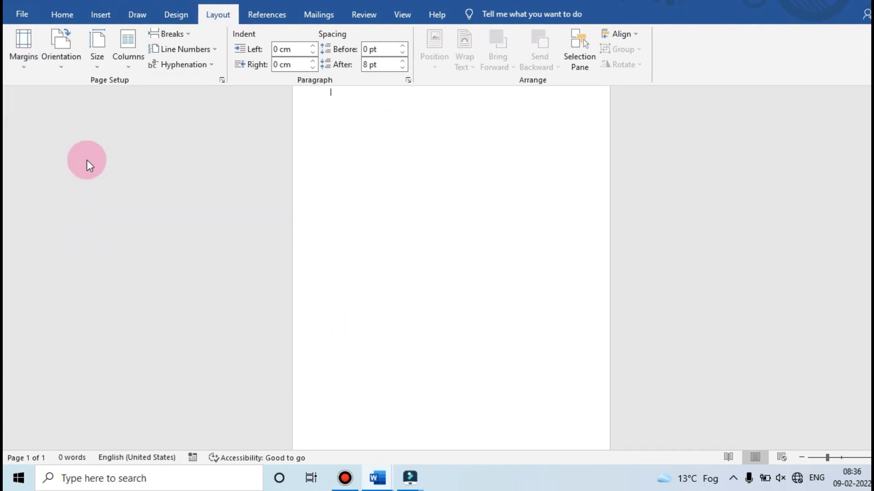
{"action": "left_click", "coordinate": [93, 57]}
{"action": "left_click", "coordinate": [111, 84]}
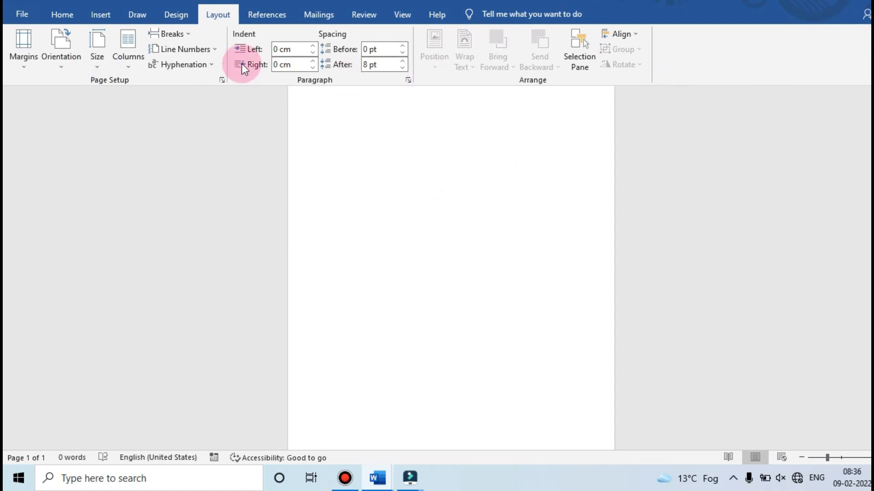
Draw a single-cell table outline across the full page width in the upper half of the page
{"action": "left_click", "coordinate": [108, 16]}
{"action": "left_click", "coordinate": [102, 58]}
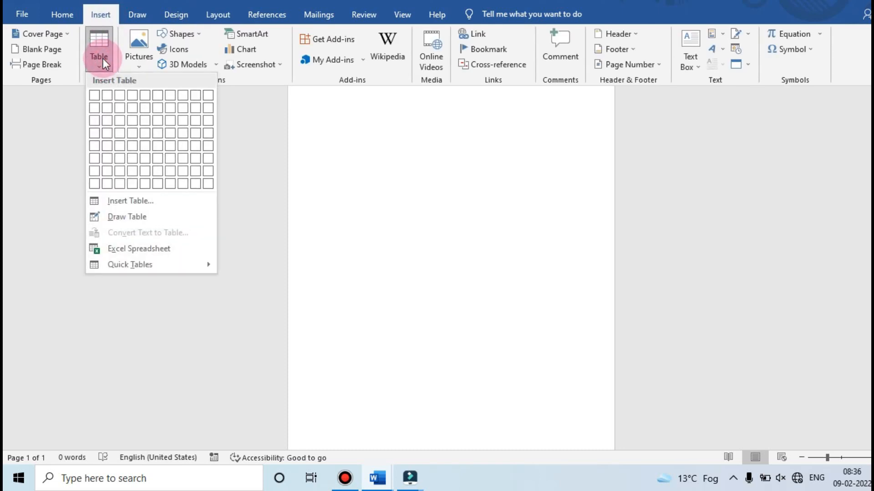
{"action": "left_click", "coordinate": [126, 216]}
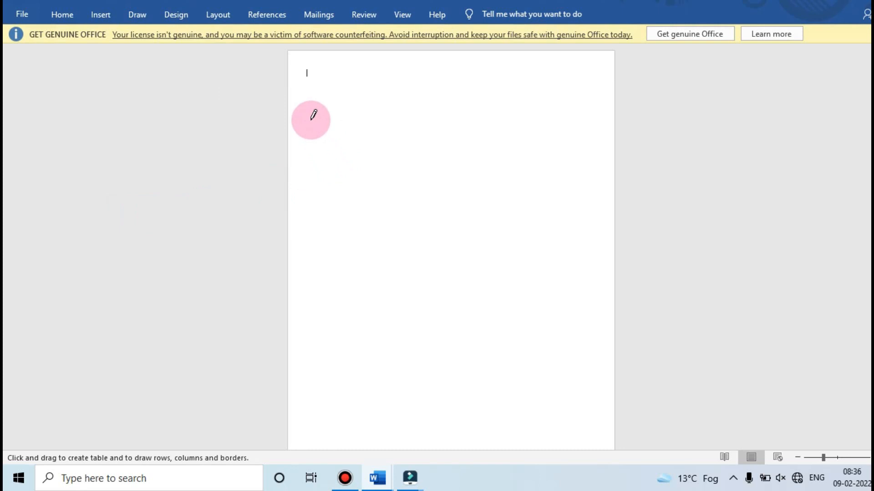
{"action": "mouse_move", "coordinate": [293, 109]}
{"action": "left_mouse_down"}
{"action": "mouse_move", "coordinate": [389, 214]}
{"action": "mouse_move", "coordinate": [617, 242]}
{"action": "left_mouse_up"}
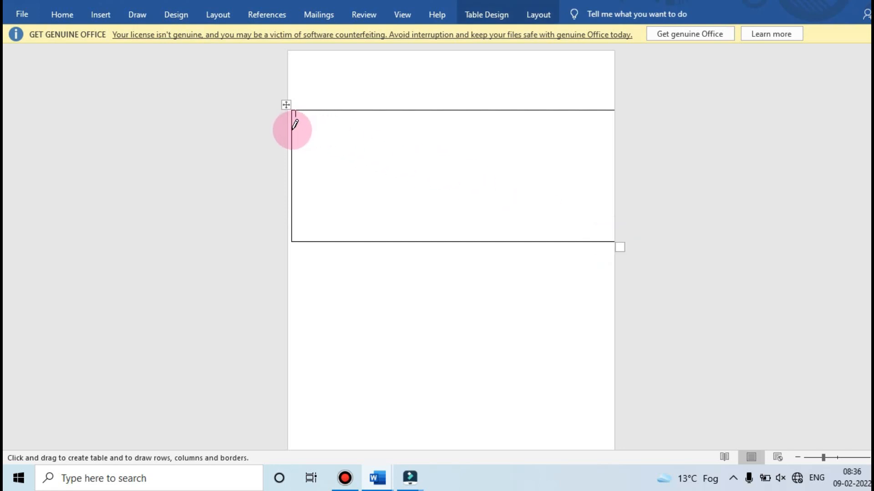
Draw six evenly spaced horizontal lines inside the table to divide it into seven rows
{"action": "left_click_drag", "start_coordinate": [296, 127], "coordinate": [476, 130]}
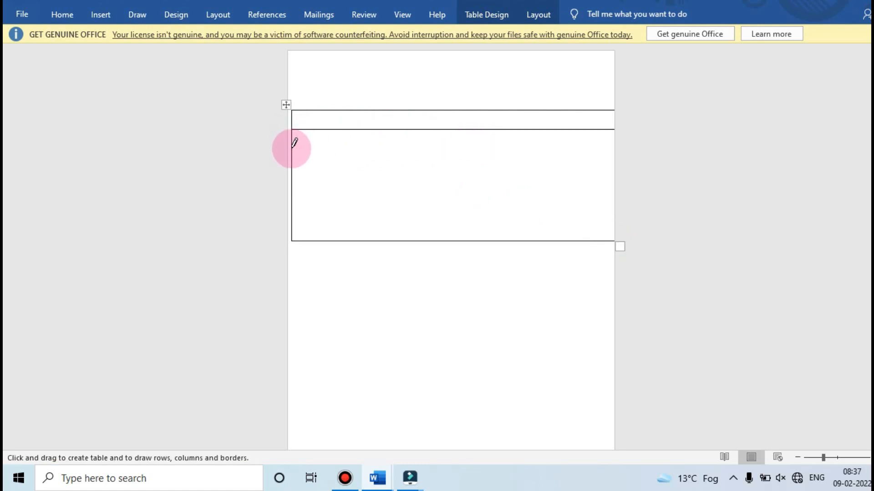
{"action": "left_click_drag", "start_coordinate": [294, 146], "coordinate": [395, 144]}
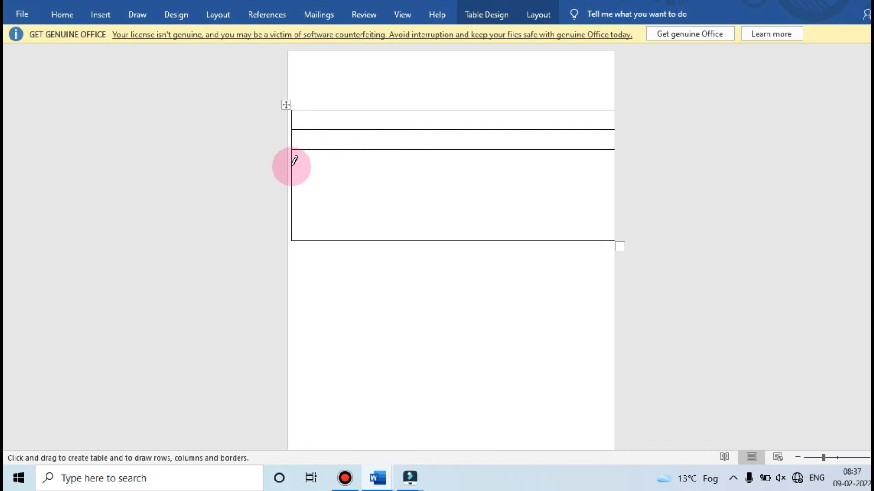
{"action": "left_click_drag", "start_coordinate": [293, 165], "coordinate": [374, 166]}
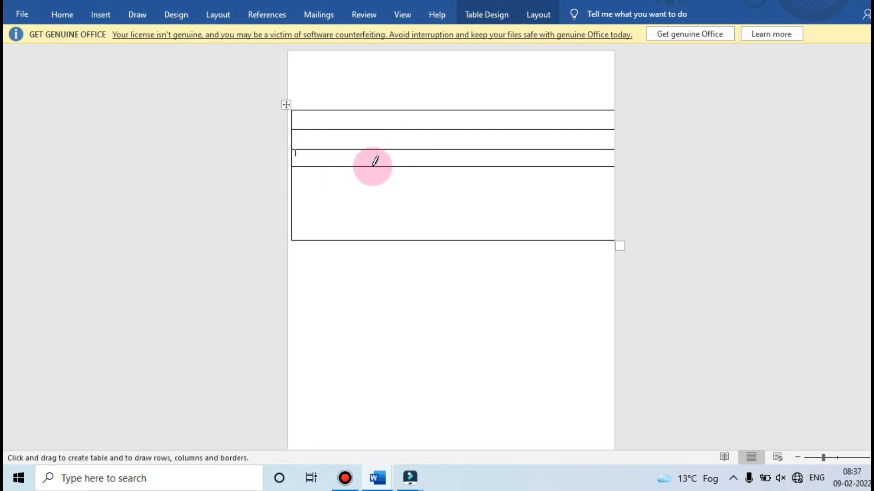
{"action": "left_click_drag", "start_coordinate": [293, 184], "coordinate": [385, 185]}
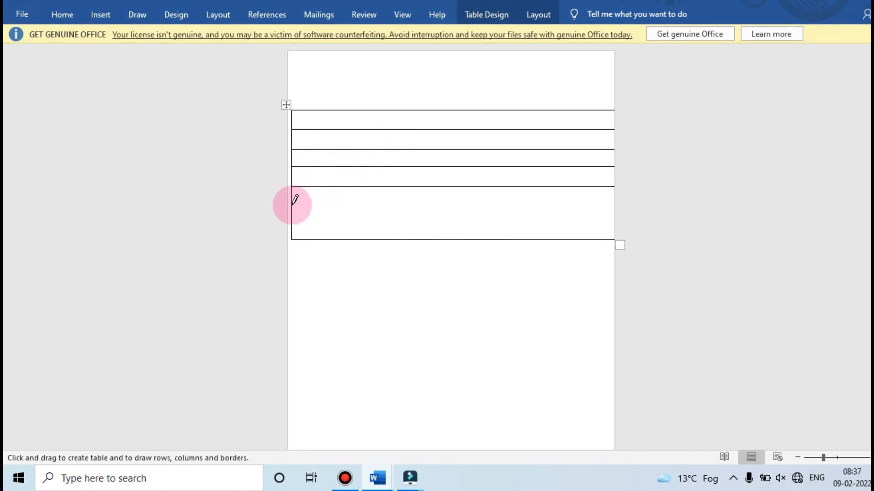
{"action": "mouse_move", "coordinate": [293, 205]}
{"action": "left_mouse_down"}
{"action": "mouse_move", "coordinate": [368, 205]}
{"action": "mouse_move", "coordinate": [327, 205]}
{"action": "left_mouse_up"}
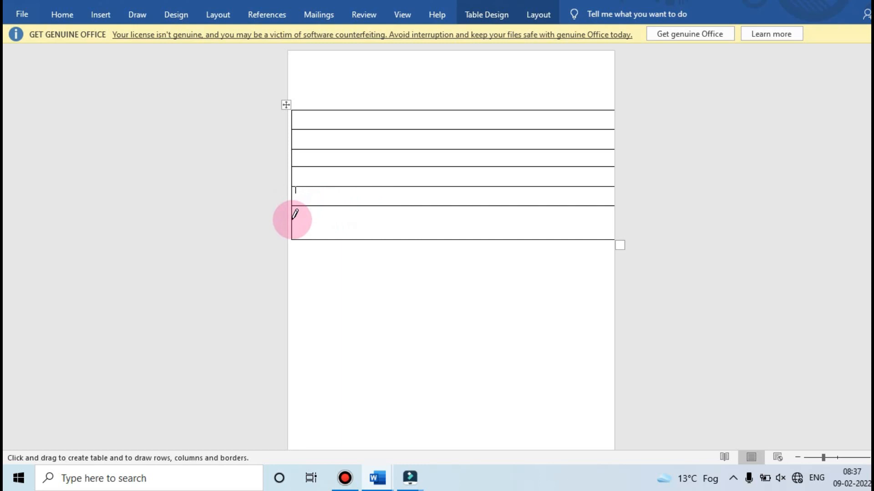
{"action": "left_click_drag", "start_coordinate": [295, 218], "coordinate": [355, 222]}
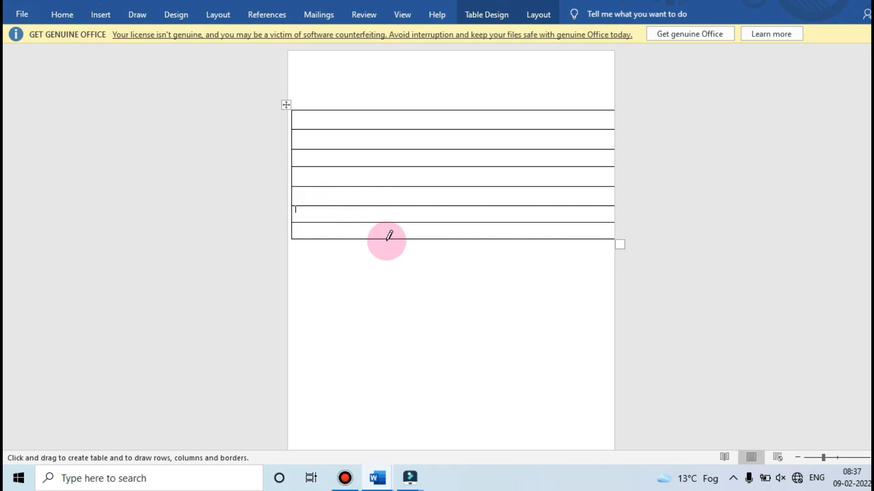
Choose an orange double-line border style with ½ pt weight for the table pen
{"action": "left_click", "coordinate": [497, 11]}
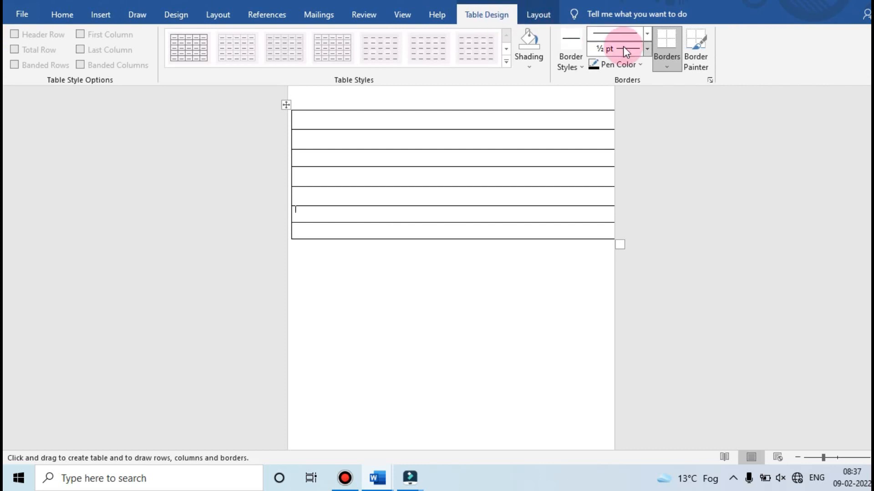
{"action": "left_click", "coordinate": [667, 64]}
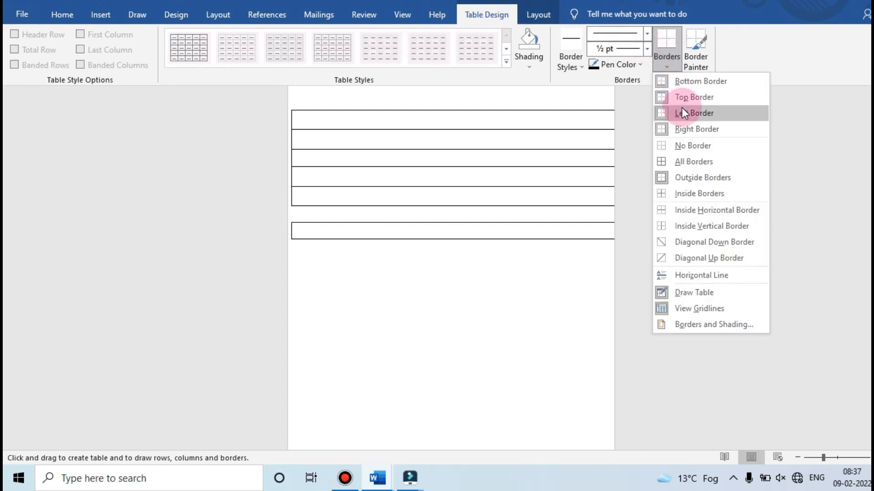
{"action": "left_click", "coordinate": [664, 64]}
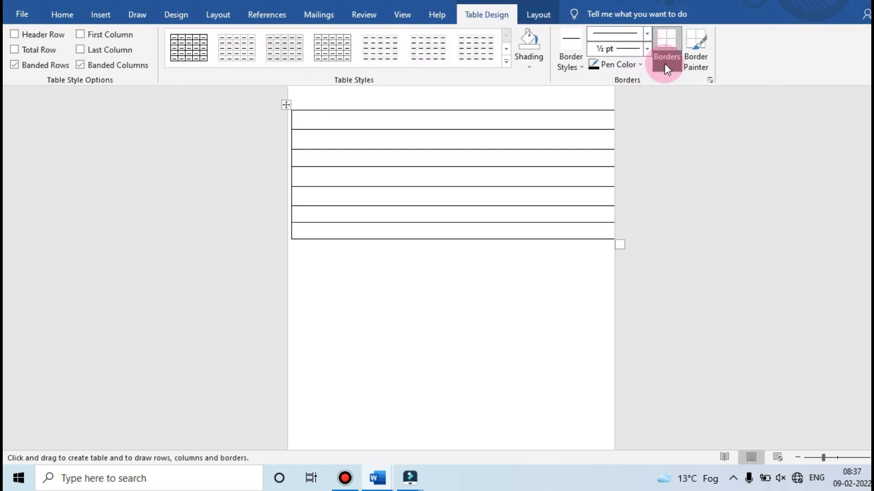
{"action": "left_click", "coordinate": [634, 63]}
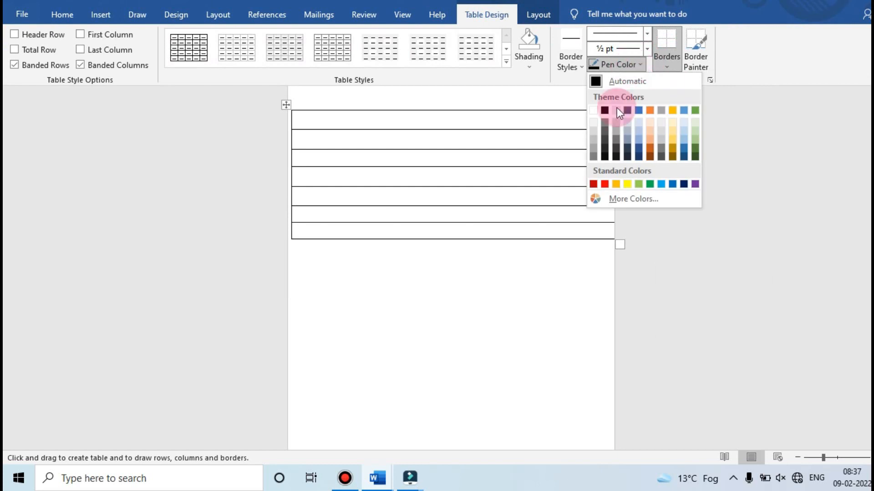
{"action": "left_click", "coordinate": [604, 184]}
{"action": "left_click", "coordinate": [568, 64]}
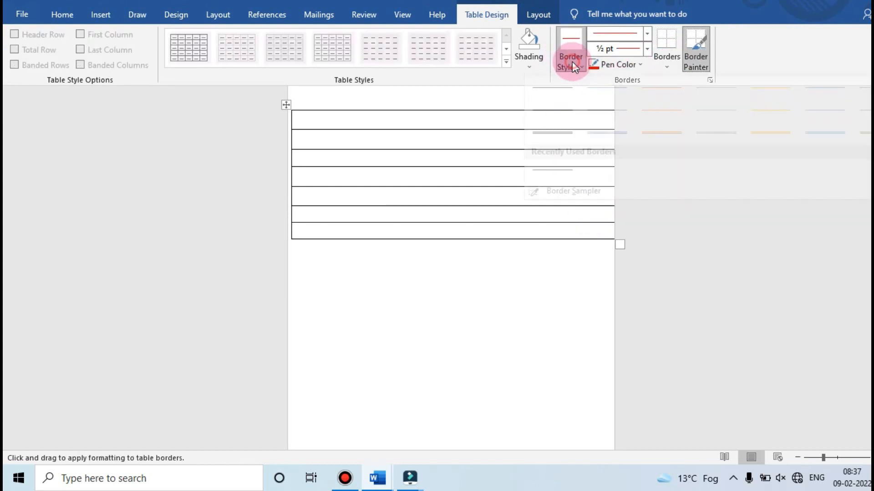
{"action": "left_click", "coordinate": [648, 144]}
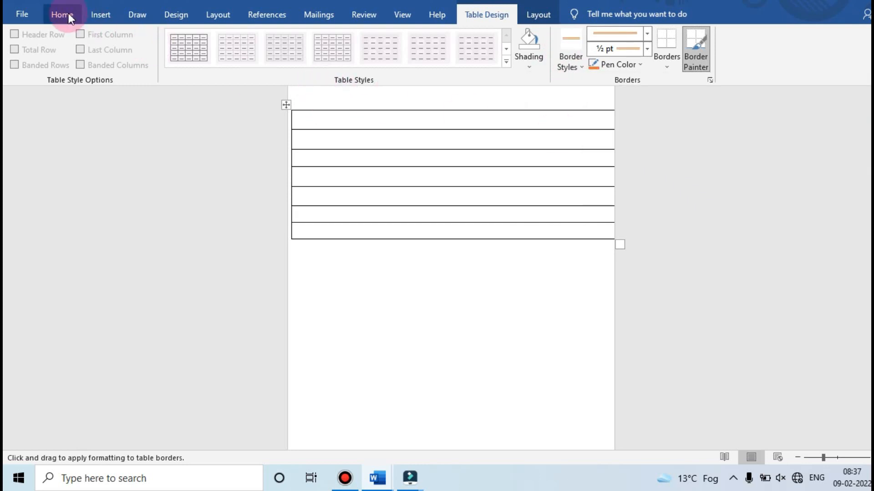
Draw an orange vertical margin line through all rows near the table's left edge and an orange horizontal line under the first row
{"action": "left_click", "coordinate": [92, 17]}
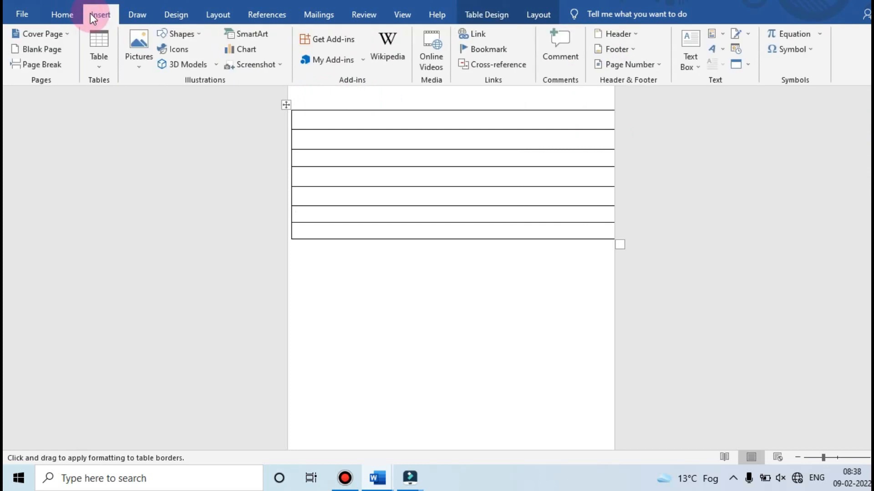
{"action": "left_click", "coordinate": [100, 67]}
{"action": "left_click", "coordinate": [140, 216]}
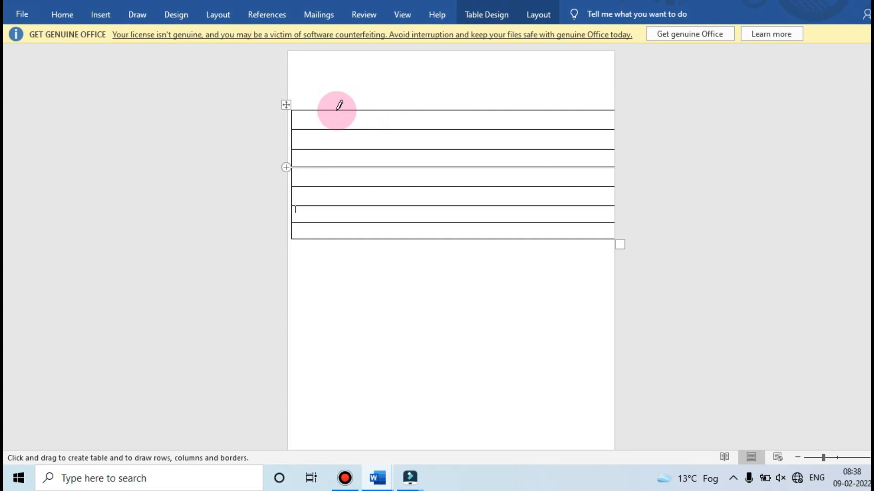
{"action": "left_click_drag", "start_coordinate": [337, 110], "coordinate": [341, 224]}
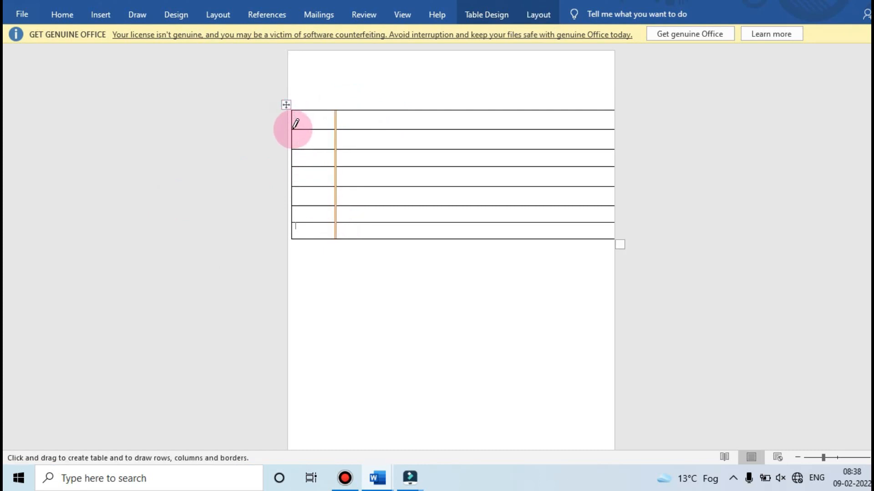
{"action": "left_click_drag", "start_coordinate": [295, 125], "coordinate": [397, 123]}
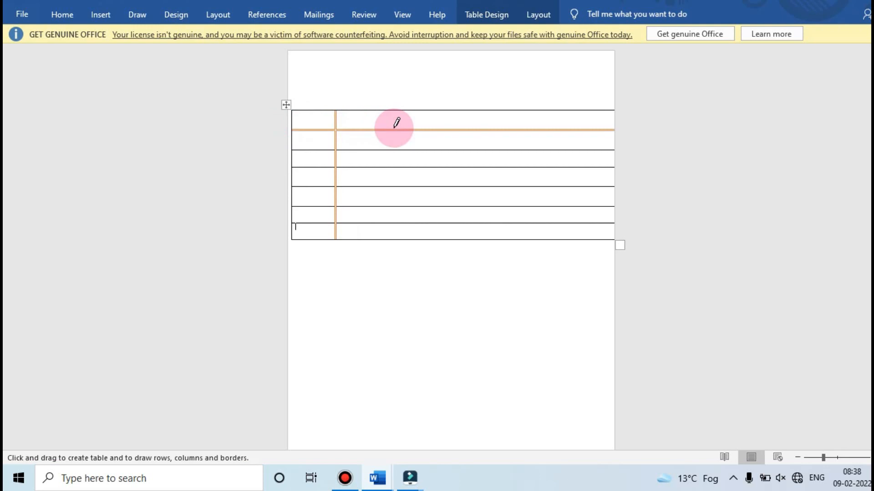
Stop drawing and move the whole table up to the page's top-left corner
{"action": "key", "text": "Escape"}
{"action": "mouse_move", "coordinate": [564, 209]}
{"action": "left_mouse_down"}
{"action": "mouse_move", "coordinate": [329, 94]}
{"action": "mouse_move", "coordinate": [334, 130]}
{"action": "left_mouse_up"}
{"action": "left_click", "coordinate": [301, 95]}
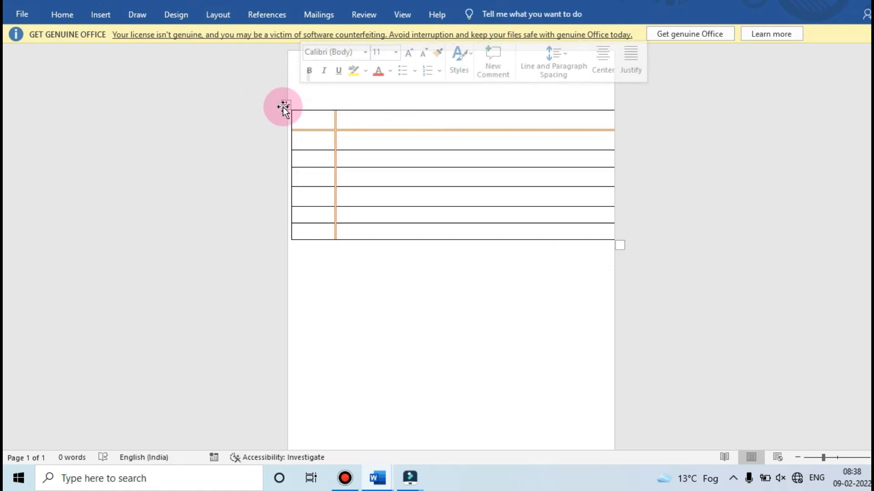
{"action": "left_click", "coordinate": [284, 105]}
{"action": "left_click_drag", "start_coordinate": [364, 138], "coordinate": [350, 100]}
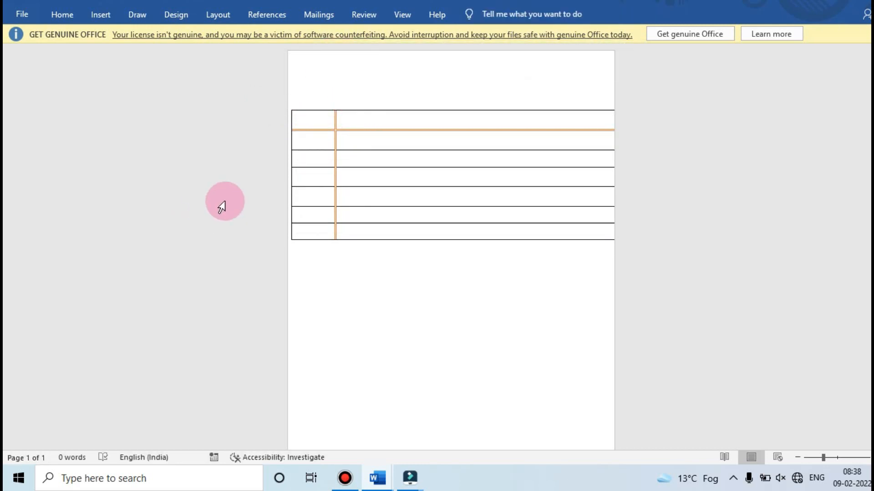
{"action": "left_click", "coordinate": [359, 154]}
{"action": "left_click", "coordinate": [286, 104]}
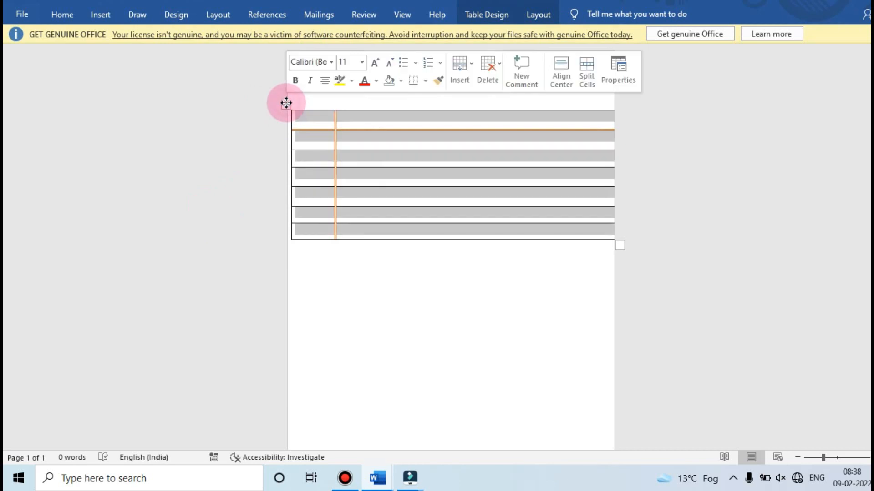
{"action": "left_click_drag", "start_coordinate": [286, 104], "coordinate": [282, 42]}
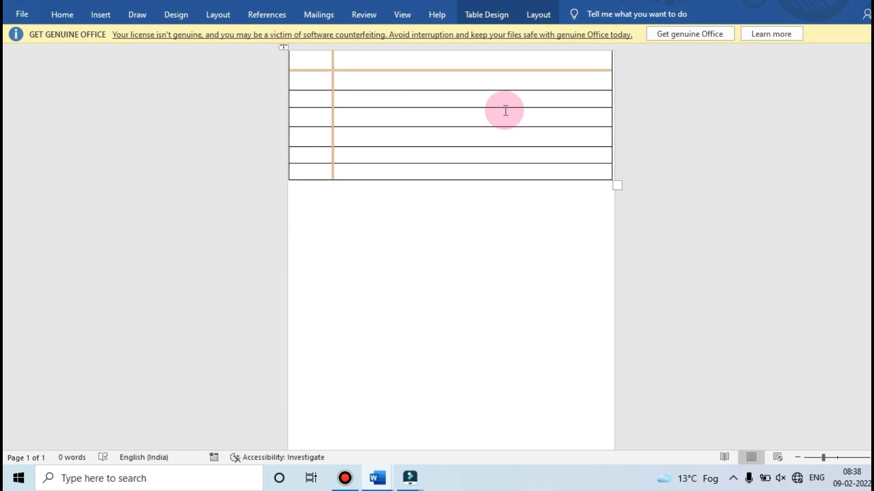
Extend the table's right border just past the page edge and make the first row taller as a header area
{"action": "left_click_drag", "start_coordinate": [611, 134], "coordinate": [620, 136]}
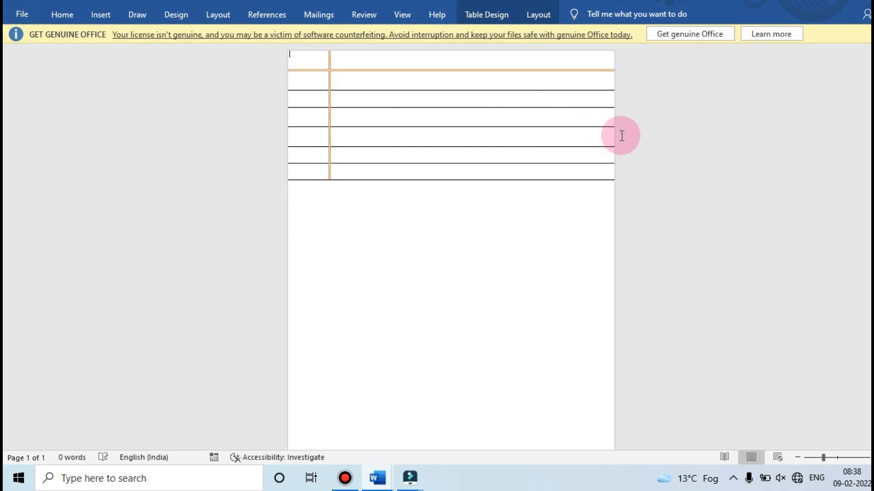
{"action": "left_click_drag", "start_coordinate": [520, 70], "coordinate": [525, 104]}
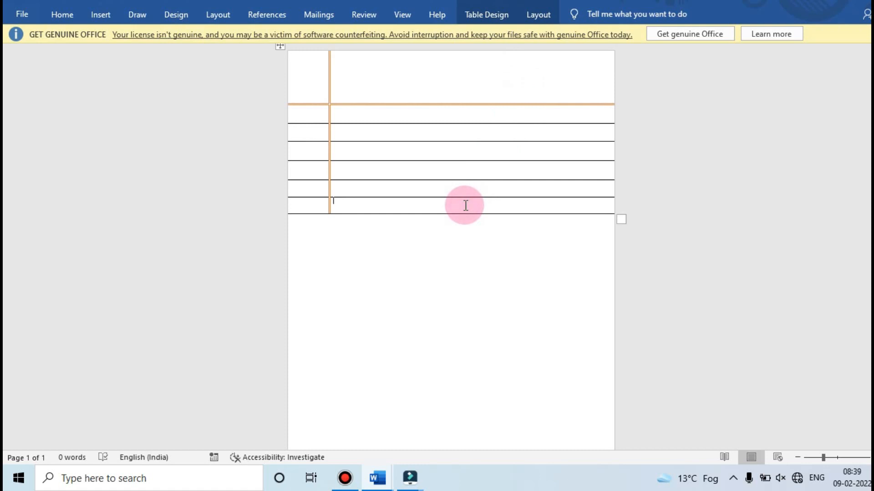
Add rows at the end of the table until the ruled lines reach the bottom of the page
{"action": "key", "text": "Tab"}
{"action": "key", "text": "Tab"}
{"action": "key", "text": "Tab"}
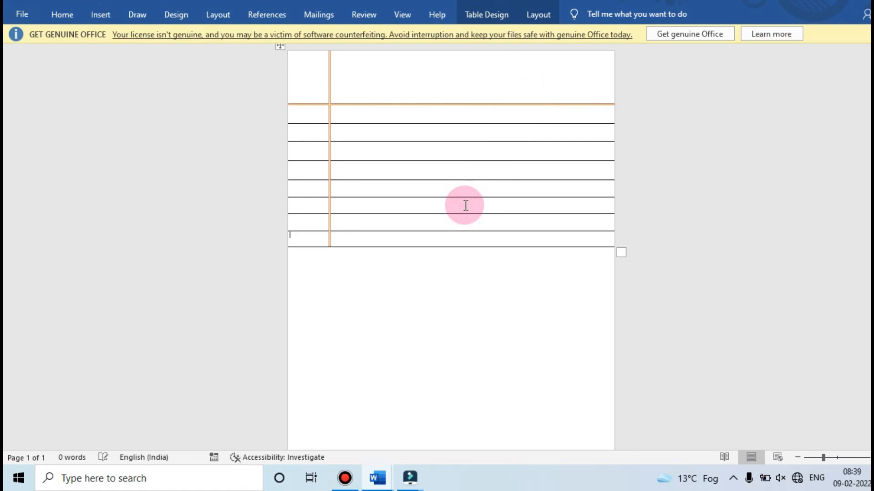
{"action": "key", "text": "Tab"}
{"action": "key", "text": "Tab"}
{"action": "key", "text": "Tab"}
{"action": "key", "text": "Tab"}
{"action": "key", "text": "Tab"}
{"action": "key", "text": "Tab"}
{"action": "key", "text": "Tab"}
{"action": "key", "text": "Tab"}
{"action": "key", "text": "Tab"}
{"action": "key", "text": "Tab"}
{"action": "key", "text": "Tab"}
{"action": "key", "text": "Tab"}
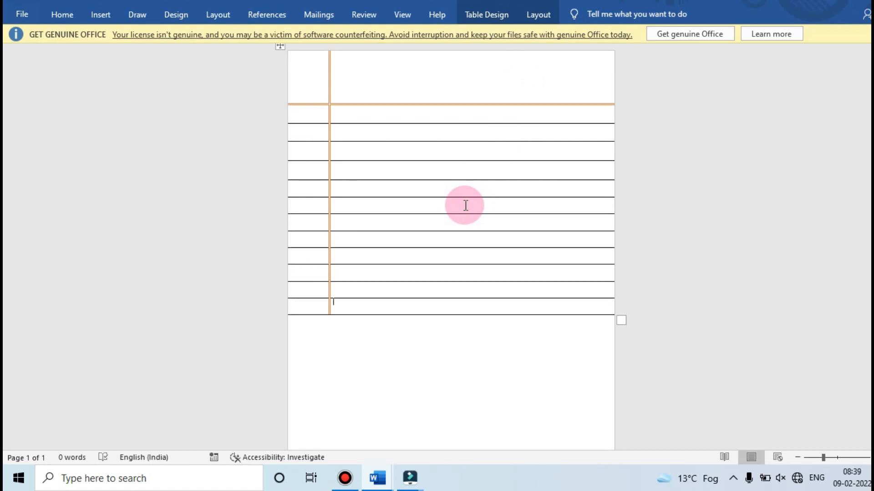
{"action": "key", "text": "Tab"}
{"action": "key", "text": "Tab"}
{"action": "key", "text": "Tab"}
{"action": "key", "text": "Tab"}
{"action": "key", "text": "Tab"}
{"action": "key", "text": "Tab"}
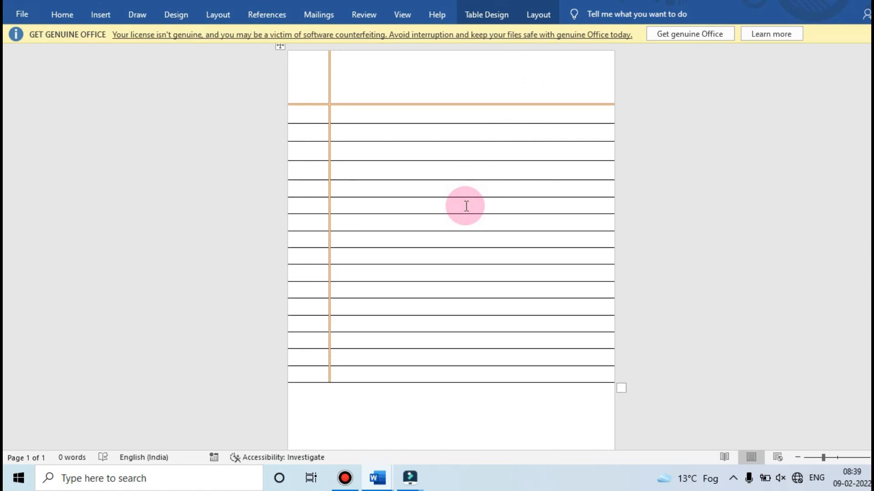
{"action": "left_click", "coordinate": [794, 459]}
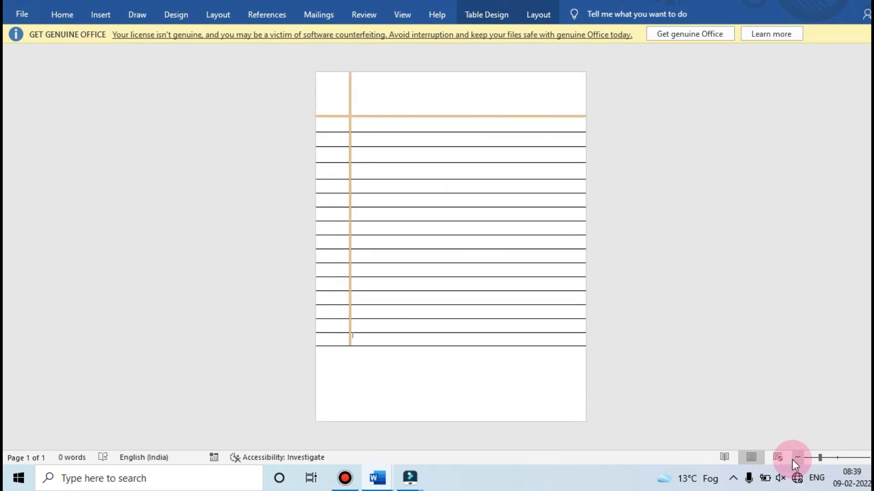
{"action": "key", "text": "Tab"}
{"action": "key", "text": "Tab"}
{"action": "key", "text": "Tab"}
{"action": "key", "text": "Tab"}
{"action": "key", "text": "Tab"}
{"action": "key", "text": "Tab"}
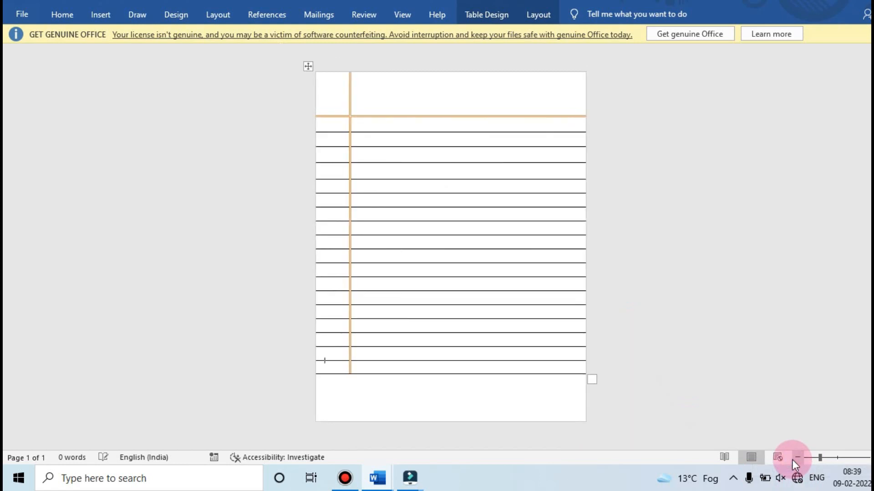
{"action": "key", "text": "Tab"}
{"action": "key", "text": "Tab"}
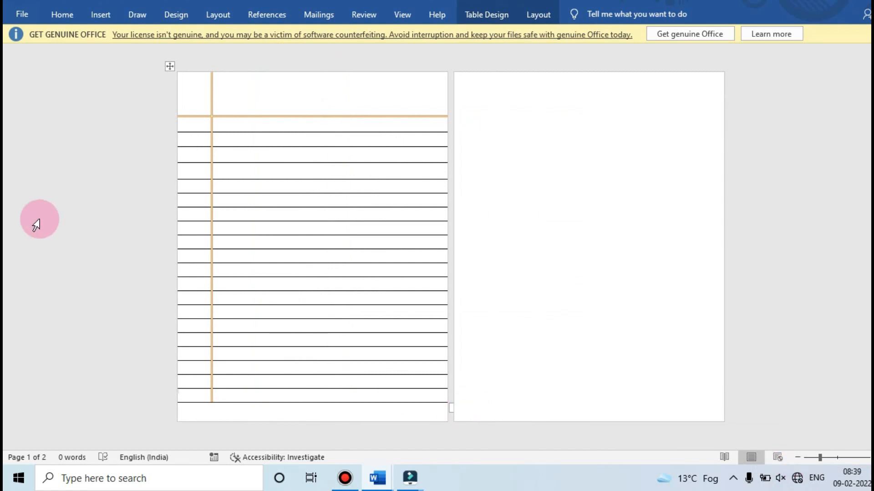
Redo the last added row at the table's end and shorten the header row slightly so the table fits on one page
{"action": "key", "text": "ctrl+z"}
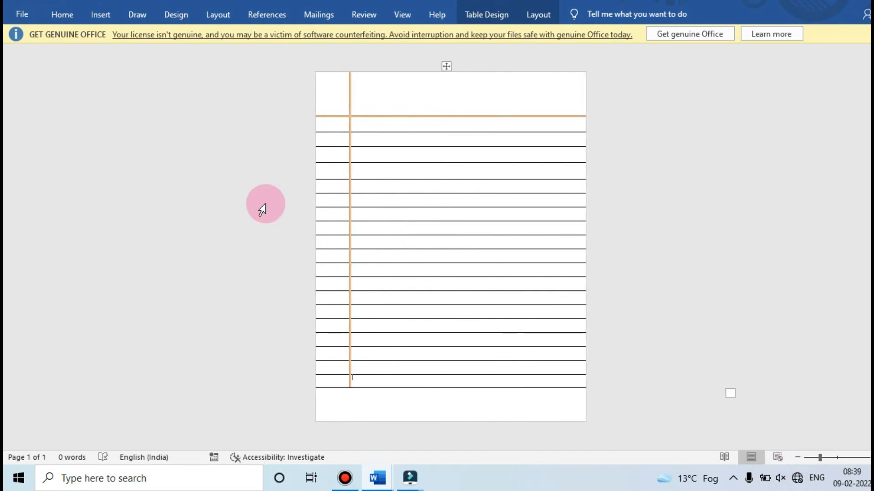
{"action": "key", "text": "Tab"}
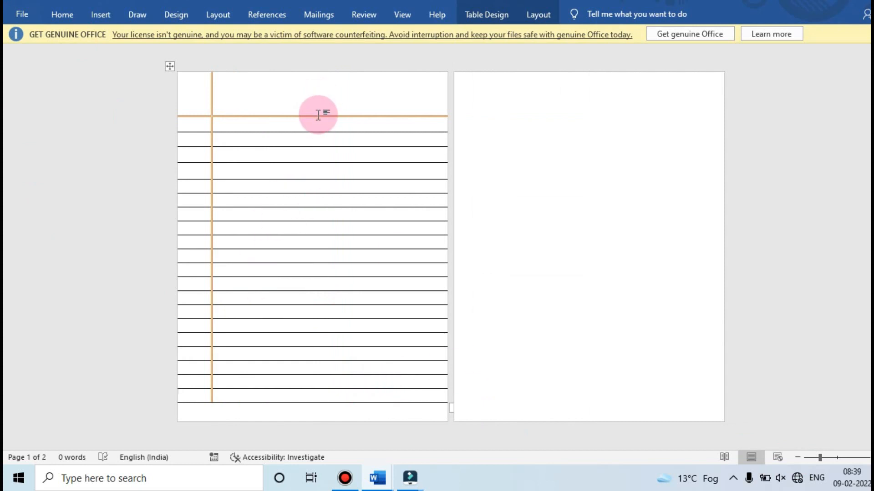
{"action": "left_click_drag", "start_coordinate": [318, 115], "coordinate": [320, 109]}
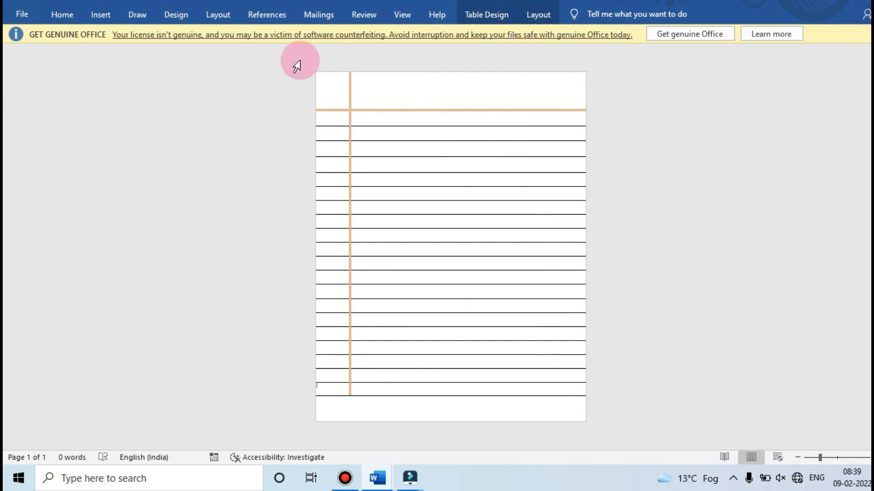
Draw a wide hexagon shape in the right part of the page's header area, above the orange horizontal line
{"action": "left_click", "coordinate": [115, 12]}
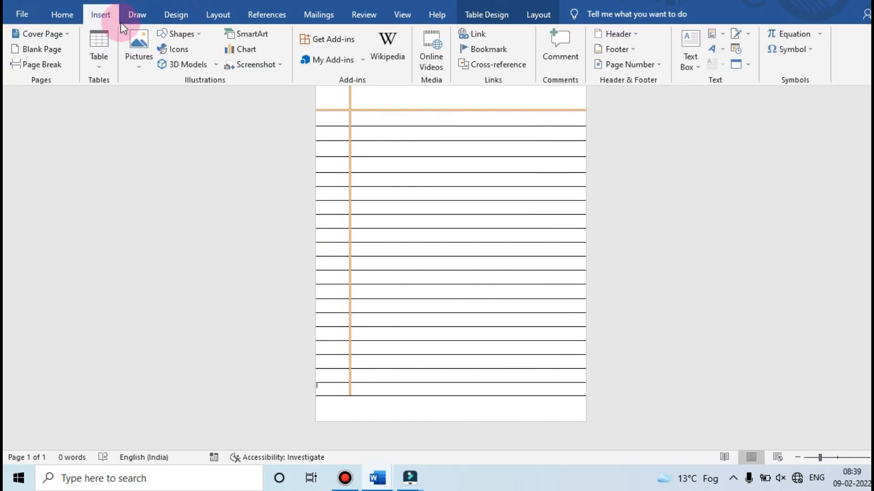
{"action": "left_click", "coordinate": [181, 38]}
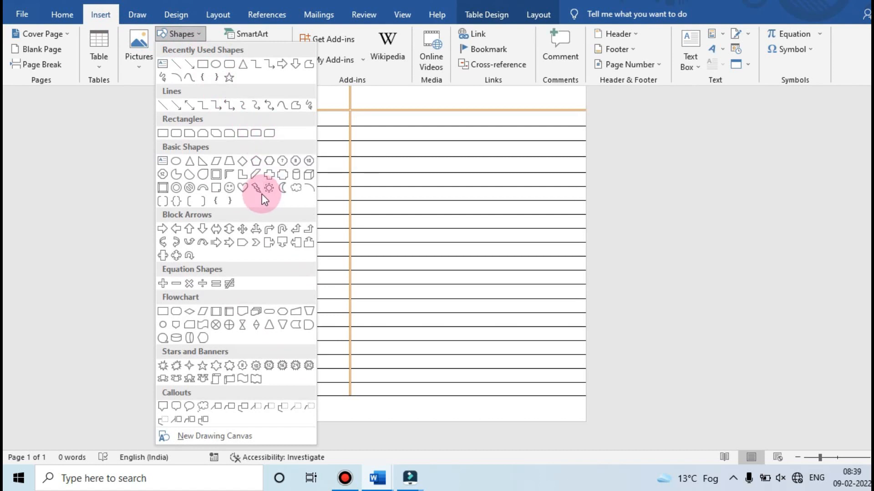
{"action": "left_click", "coordinate": [267, 168]}
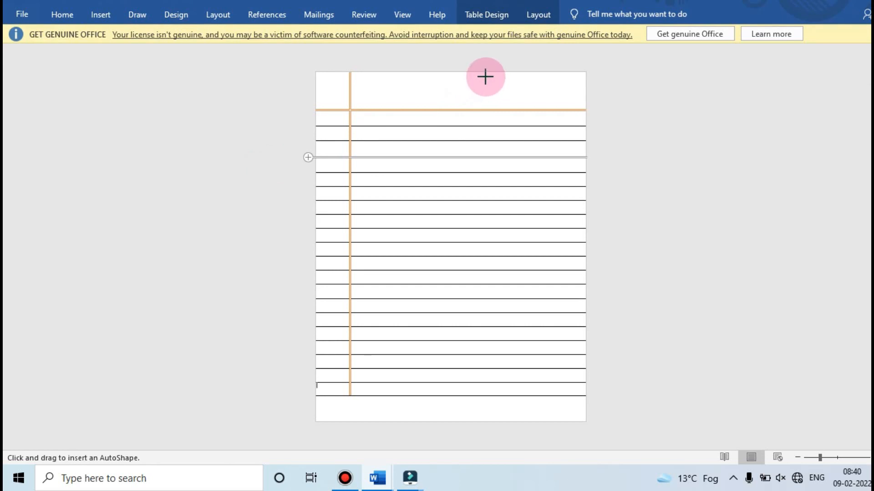
{"action": "left_click_drag", "start_coordinate": [483, 78], "coordinate": [572, 103]}
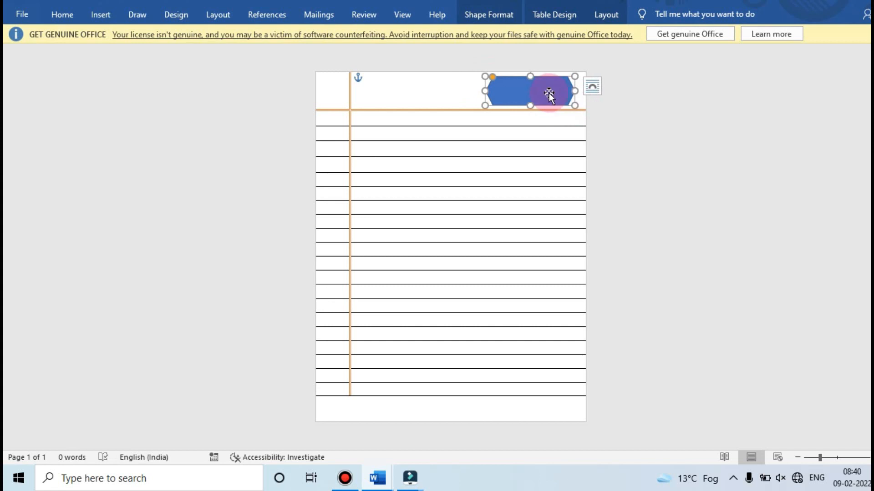
Add text to the hexagon: "Date :" followed by three dotted blanks separated by slashes
{"action": "right_click", "coordinate": [547, 91]}
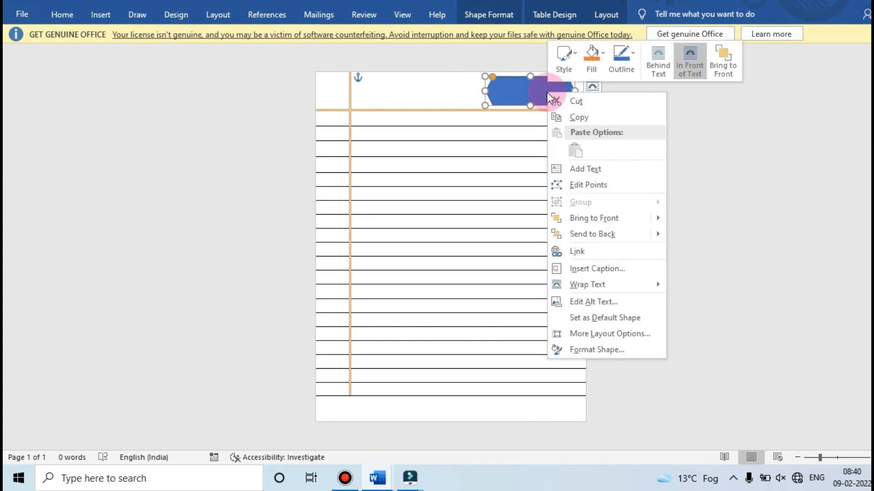
{"action": "left_click", "coordinate": [581, 162]}
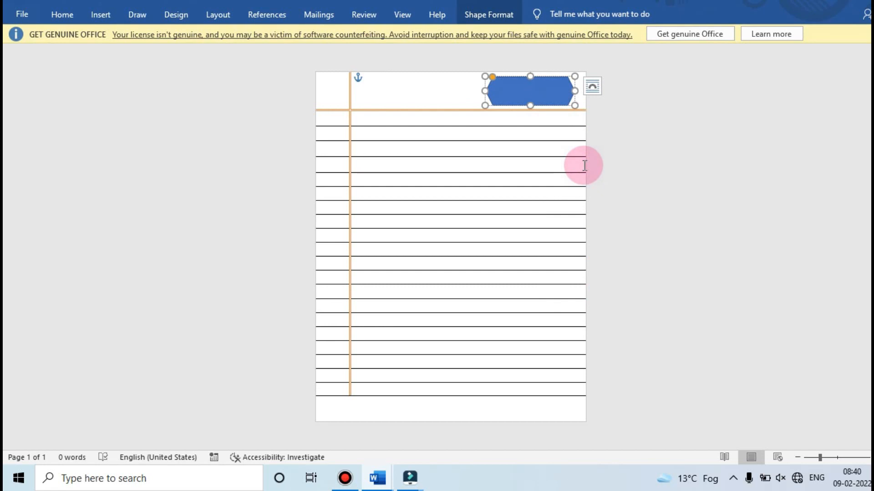
{"action": "type", "text": "D"}
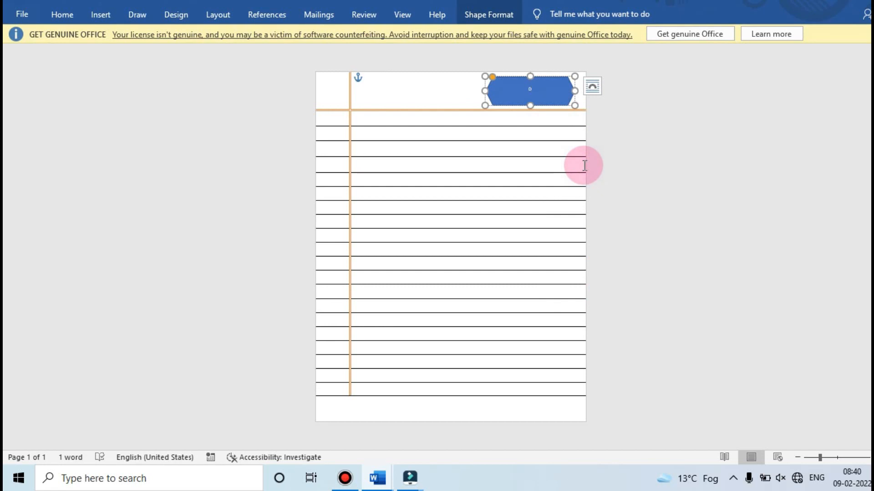
{"action": "type", "text": "a"}
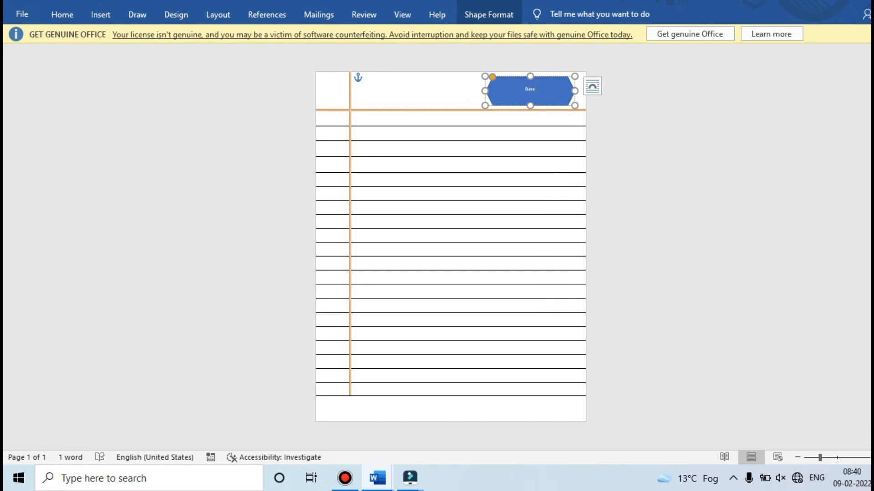
{"action": "type", "text": "te"}
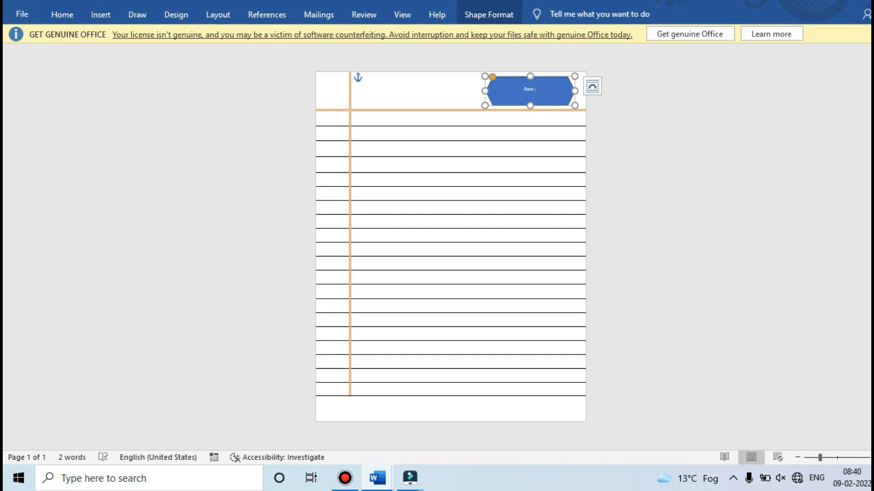
{"action": "type", "text": " :"}
{"action": "key", "text": "BackSpace"}
{"action": "key", "text": "BackSpace"}
{"action": "key", "text": "BackSpace"}
{"action": "key", "text": "BackSpace"}
{"action": "key", "text": "BackSpace"}
{"action": "type", "text": "..."}
Add a second line to the hexagon with "Page:" followed by a dotted blank
{"action": "key", "text": "Return"}
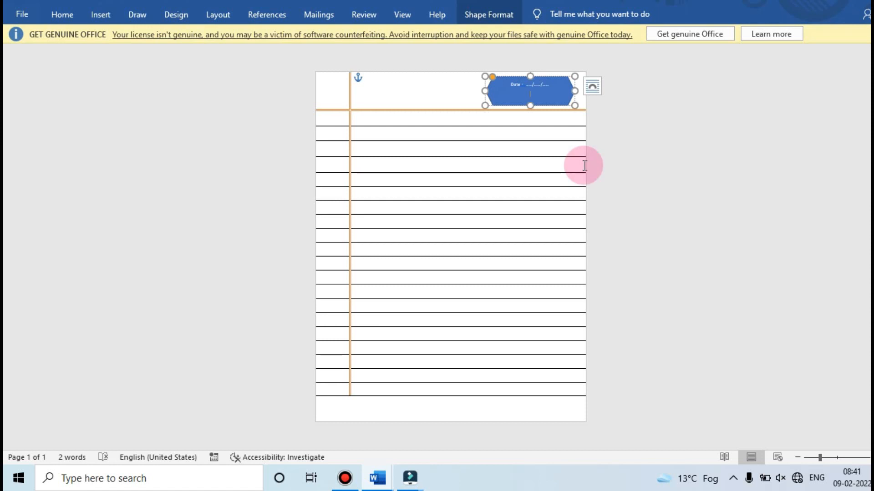
{"action": "type", "text": "Pa"}
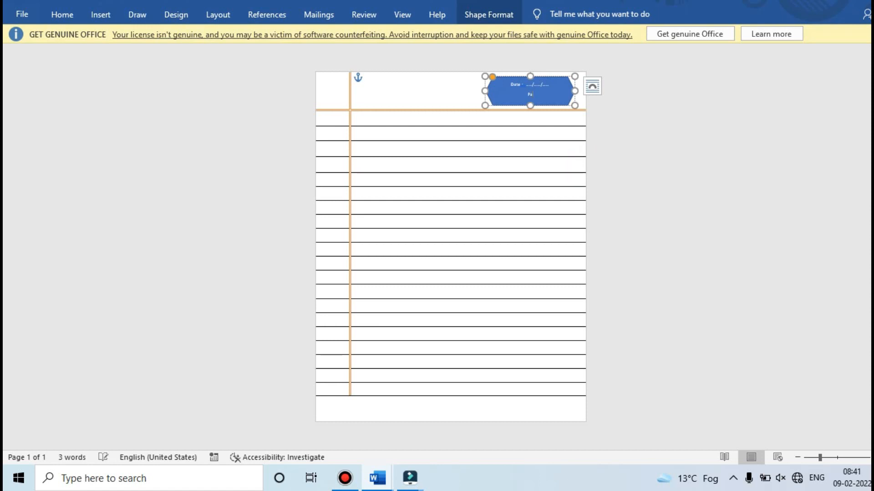
{"action": "type", "text": "ge"}
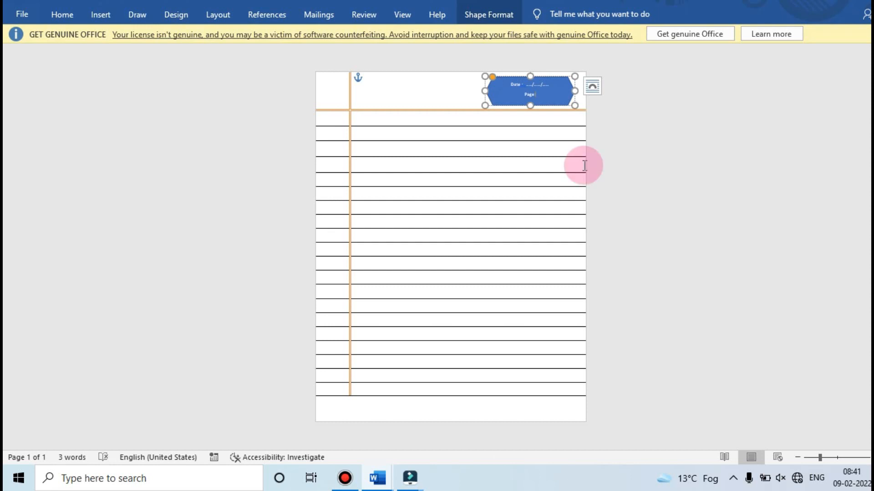
{"action": "type", "text": ":.................."}
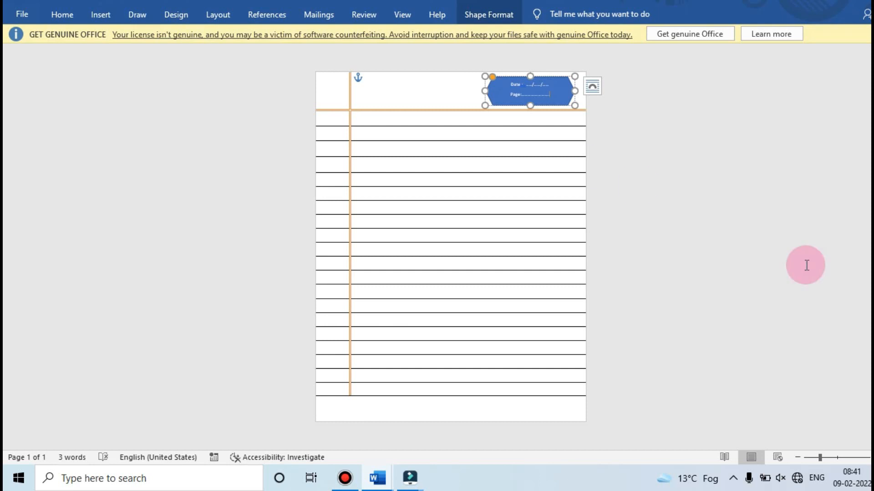
Try to set the font colour of the hexagon's date and page text to Automatic
{"action": "left_click", "coordinate": [873, 457]}
{"action": "left_click", "coordinate": [873, 457]}
{"action": "left_click", "coordinate": [873, 457]}
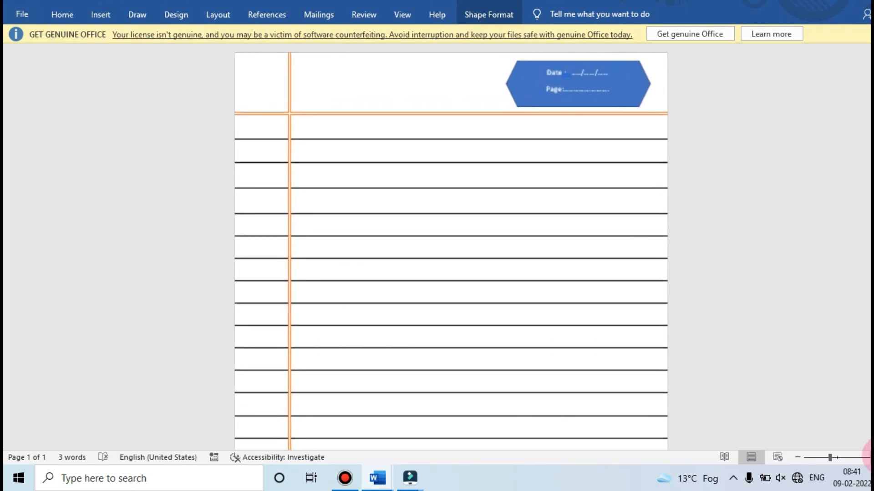
{"action": "left_click", "coordinate": [873, 457]}
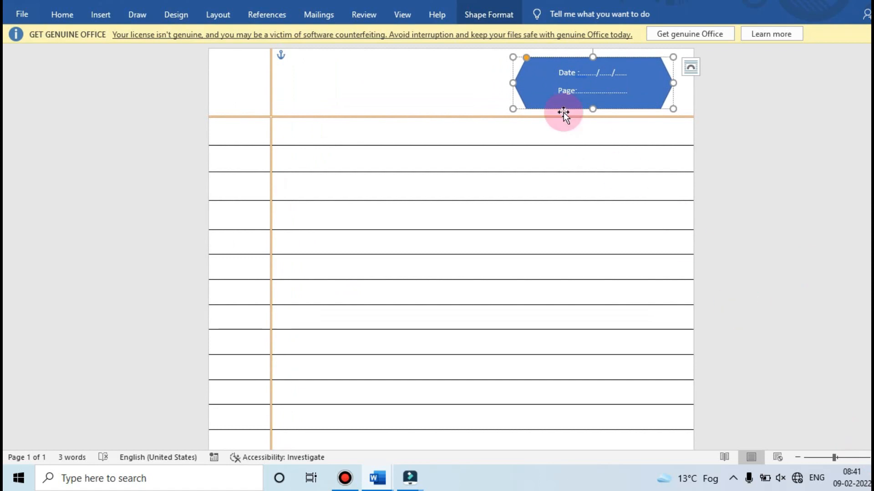
{"action": "left_click_drag", "start_coordinate": [557, 71], "coordinate": [591, 90]}
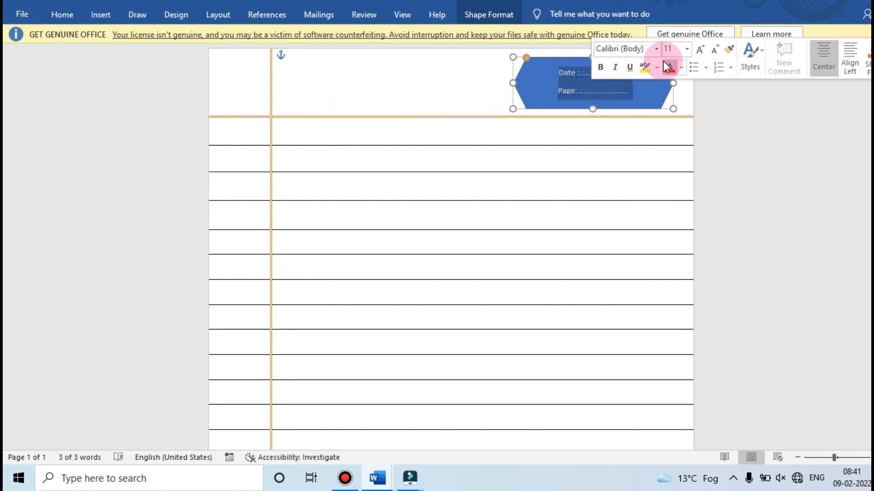
{"action": "left_click", "coordinate": [678, 67]}
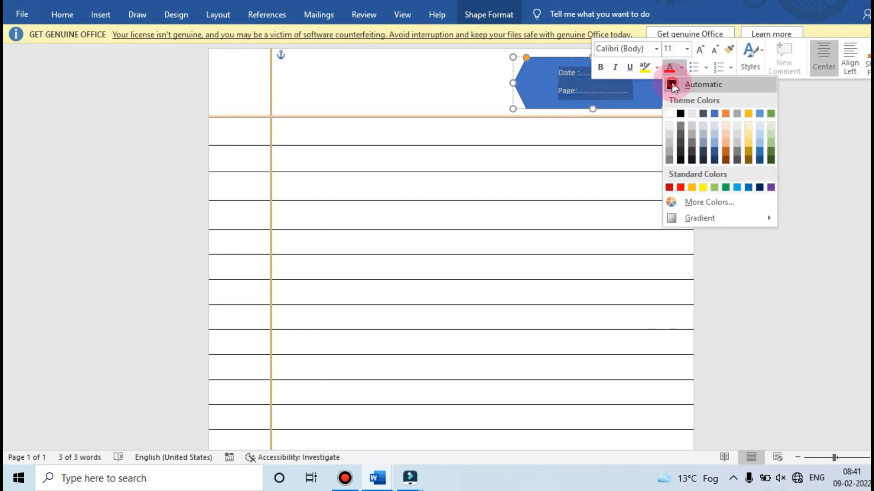
{"action": "left_click", "coordinate": [671, 84]}
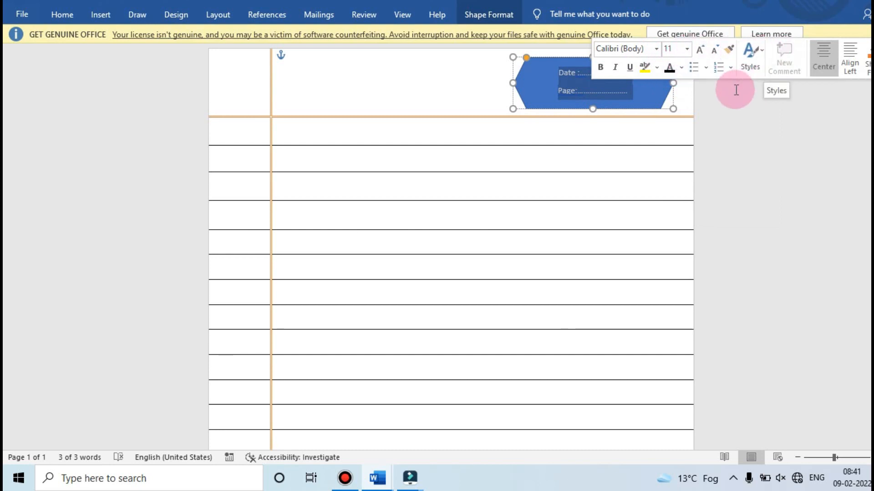
{"action": "left_click", "coordinate": [656, 100]}
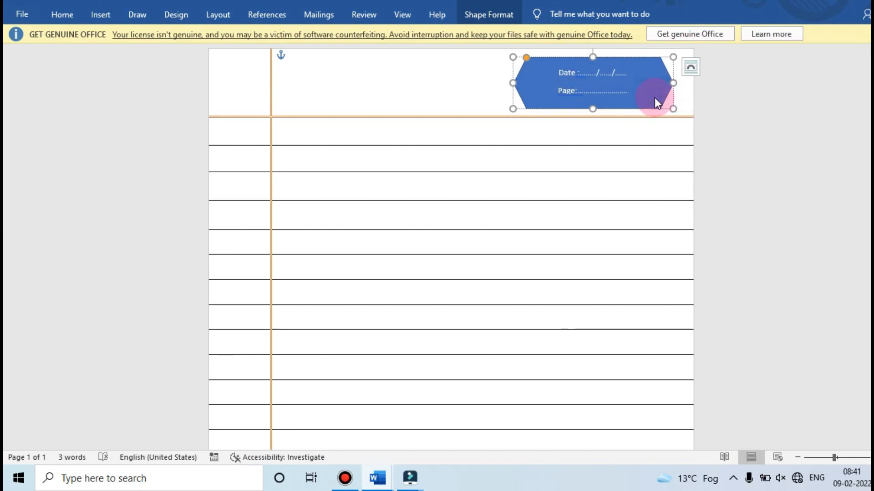
{"action": "left_click", "coordinate": [634, 106]}
{"action": "mouse_move", "coordinate": [560, 67]}
{"action": "left_mouse_down"}
{"action": "mouse_move", "coordinate": [587, 78]}
{"action": "mouse_move", "coordinate": [560, 67]}
{"action": "left_mouse_up"}
{"action": "left_click", "coordinate": [611, 94]}
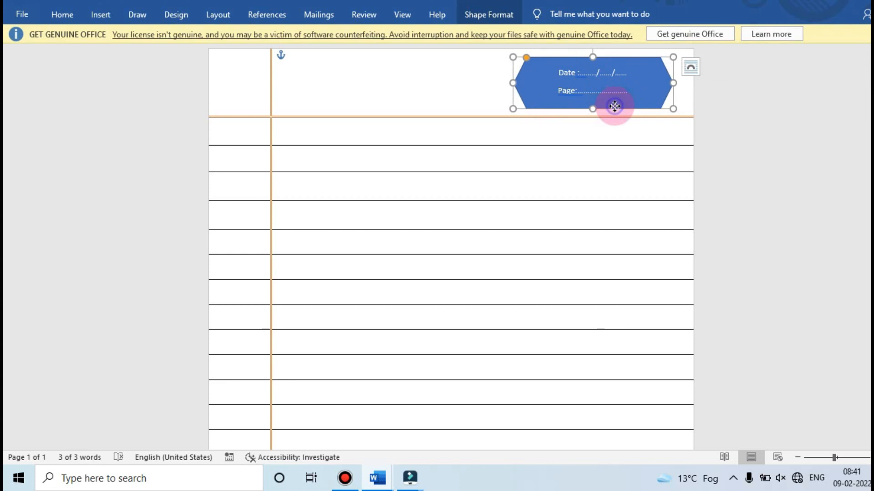
Set the hexagon's shape fill to No Fill
{"action": "right_click", "coordinate": [614, 106]}
{"action": "left_click", "coordinate": [482, 20]}
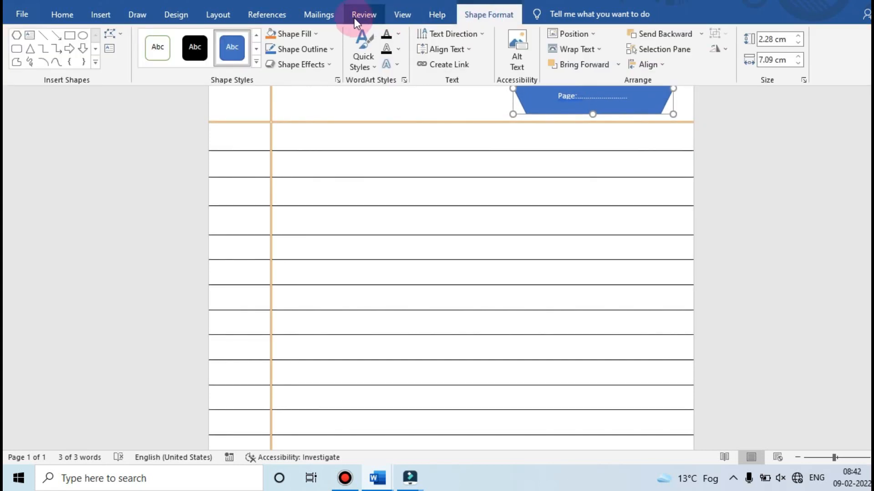
{"action": "left_click", "coordinate": [315, 34]}
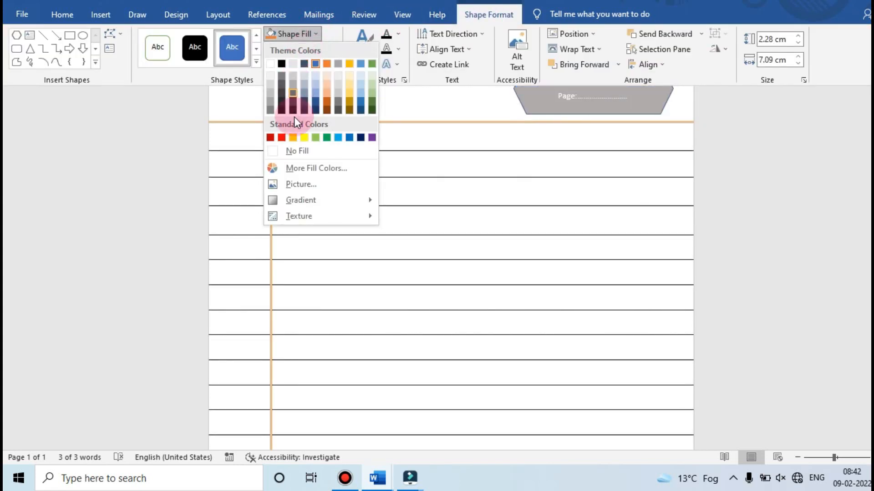
{"action": "left_click", "coordinate": [300, 146]}
Give the hexagon a dark red outline with a weight of 1½ pt
{"action": "left_click", "coordinate": [302, 49]}
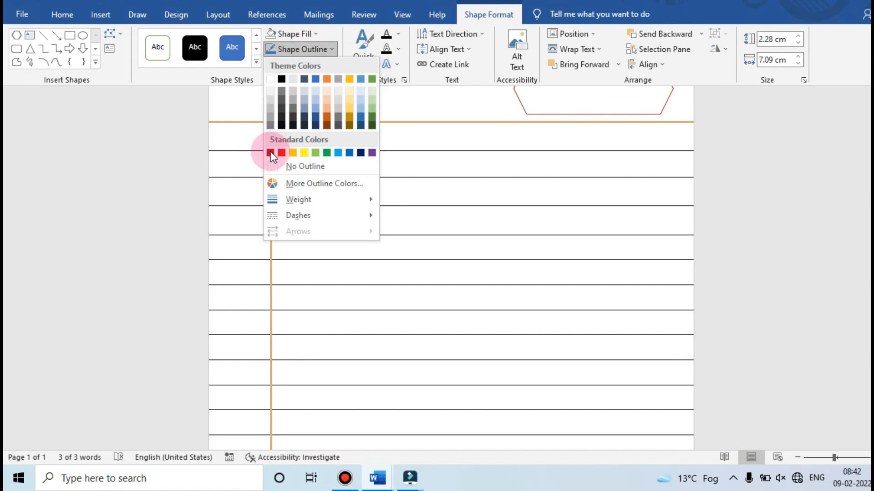
{"action": "left_click", "coordinate": [271, 153]}
{"action": "left_click", "coordinate": [300, 49]}
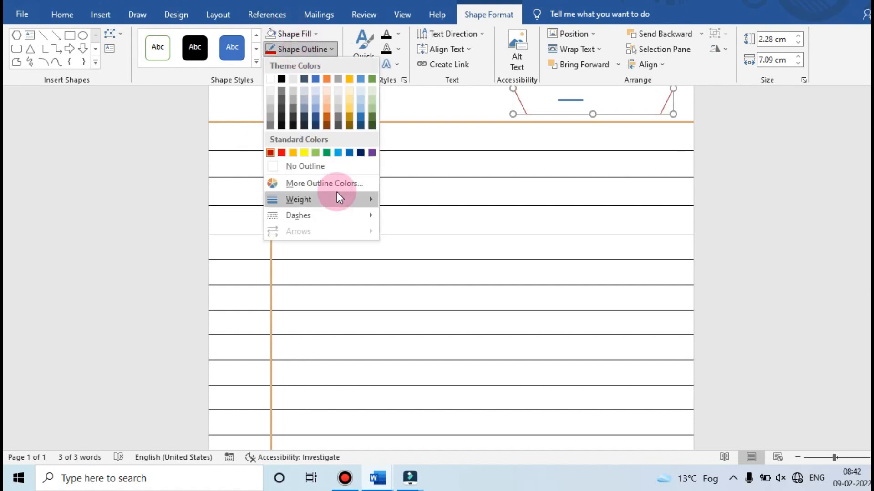
{"action": "mouse_move", "coordinate": [337, 194]}
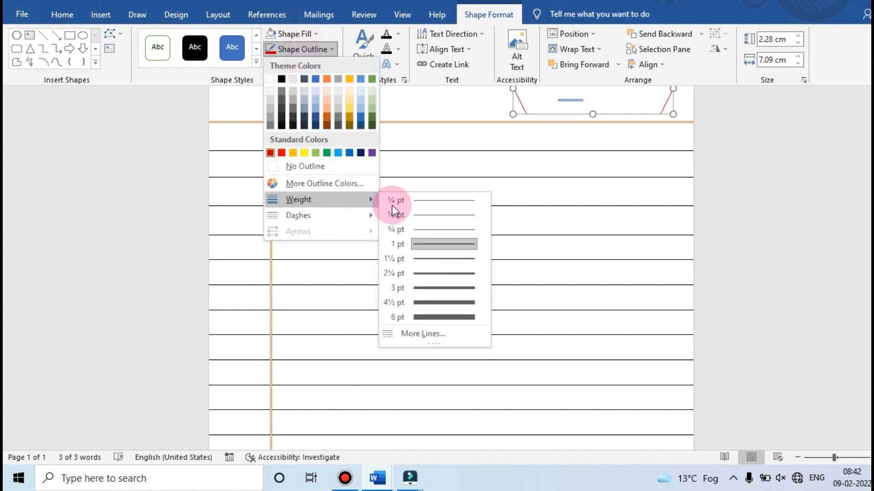
{"action": "left_click", "coordinate": [446, 258]}
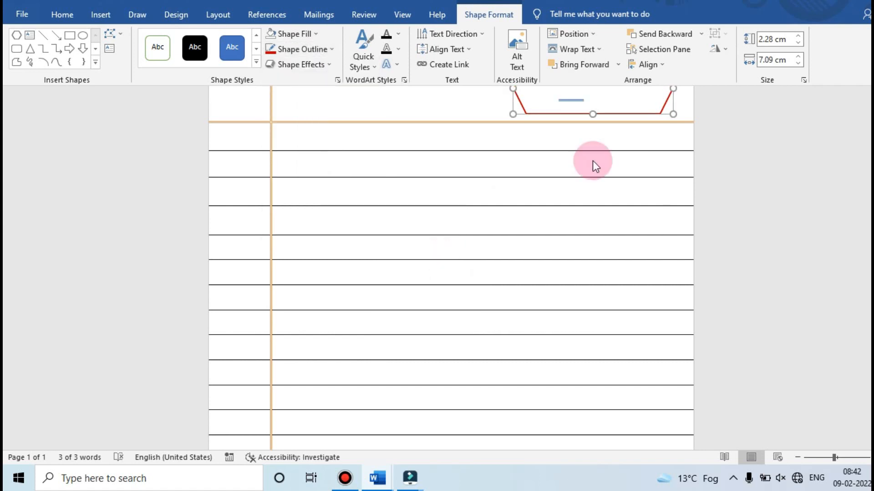
{"action": "left_click", "coordinate": [818, 124]}
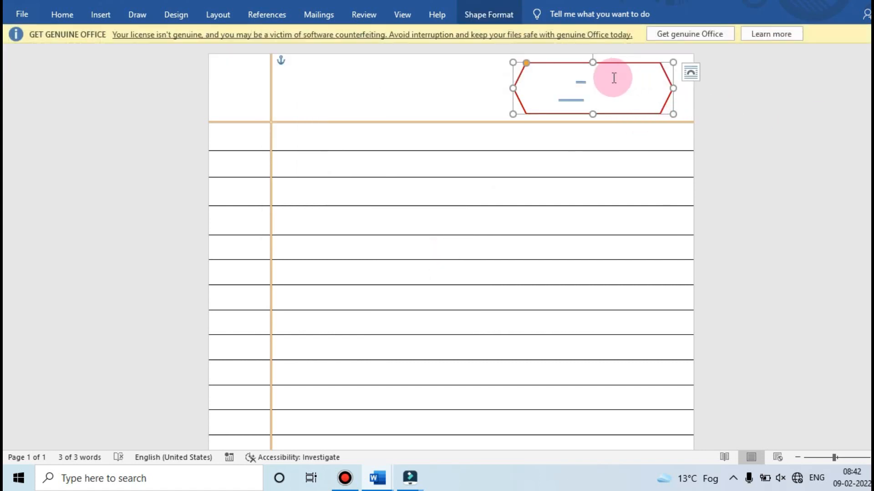
Set the font colour of the date and page lines in the hexagon to black
{"action": "left_click", "coordinate": [547, 85]}
{"action": "left_click_drag", "start_coordinate": [547, 84], "coordinate": [599, 90]}
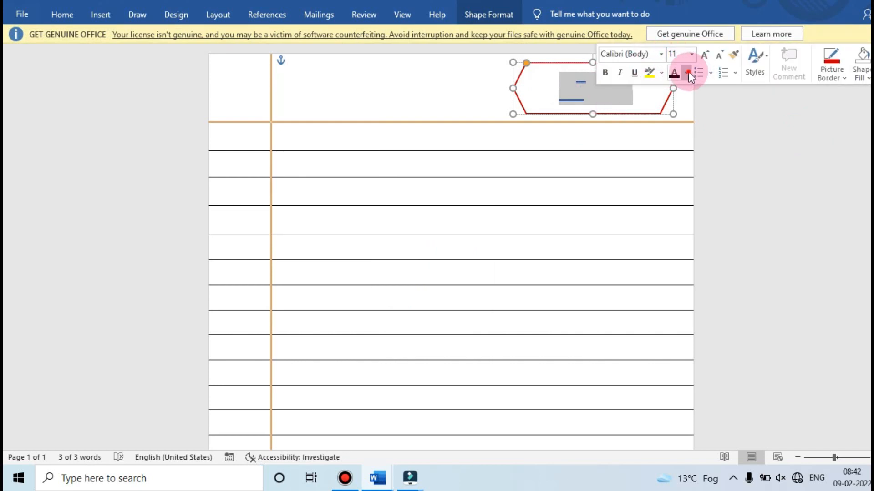
{"action": "left_click", "coordinate": [687, 72]}
{"action": "left_click", "coordinate": [685, 119]}
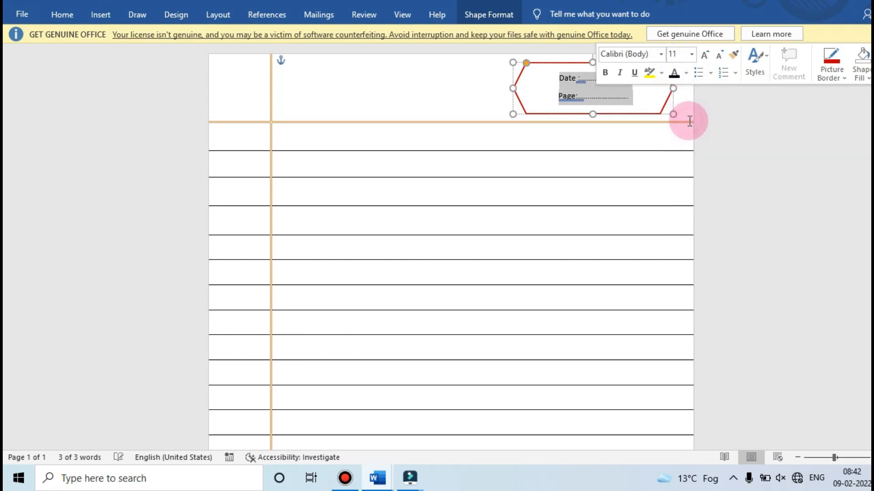
{"action": "left_click", "coordinate": [710, 125]}
{"action": "scroll", "coordinate": [710, 124], "scroll_direction": "down", "scroll_amount": 3}
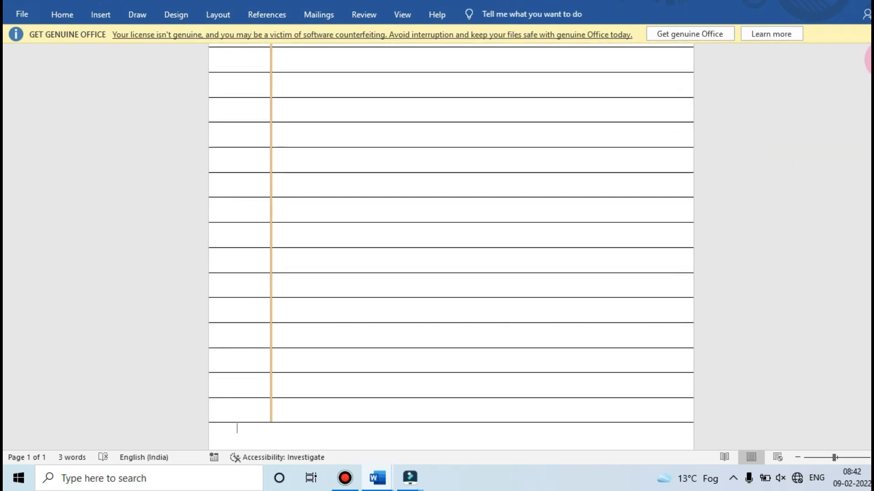
{"action": "scroll", "coordinate": [451, 246], "scroll_direction": "up", "scroll_amount": 3}
{"action": "scroll", "coordinate": [734, 77], "scroll_direction": "up", "scroll_amount": 3}
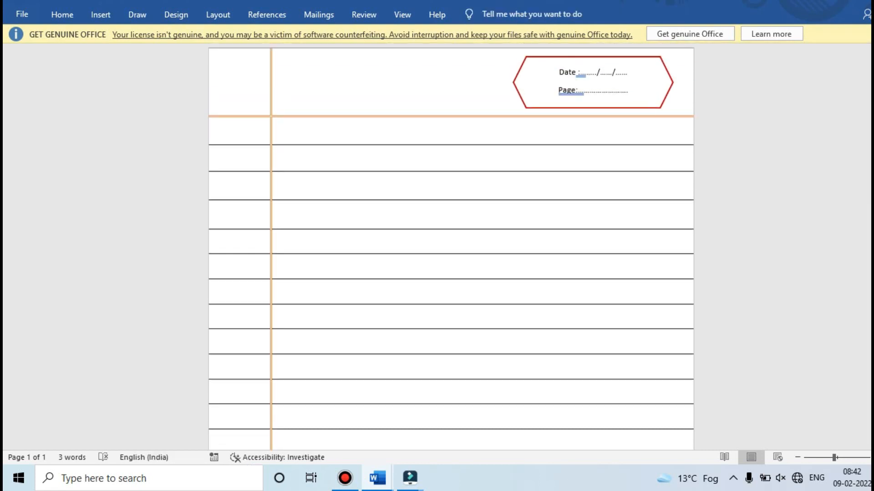
{"action": "left_click", "coordinate": [573, 79]}
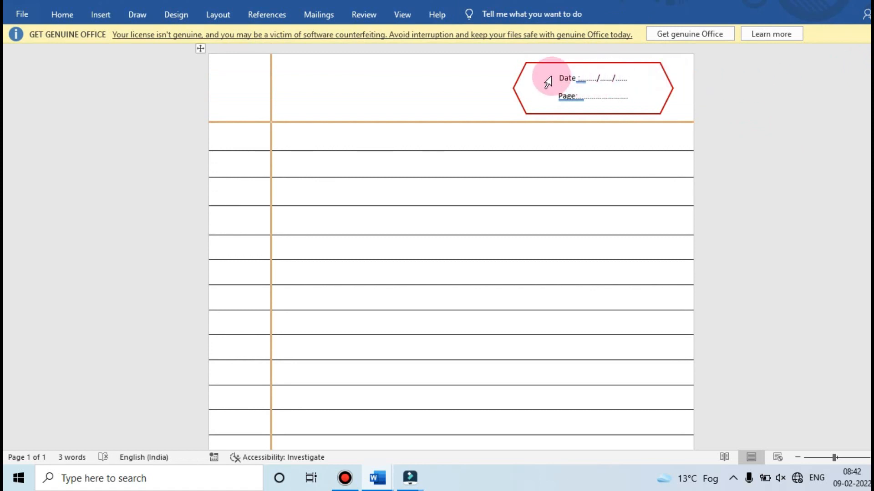
{"action": "left_click", "coordinate": [563, 77]}
{"action": "mouse_move", "coordinate": [565, 74]}
{"action": "left_mouse_down"}
{"action": "mouse_move", "coordinate": [590, 75]}
{"action": "mouse_move", "coordinate": [580, 75]}
{"action": "left_mouse_up"}
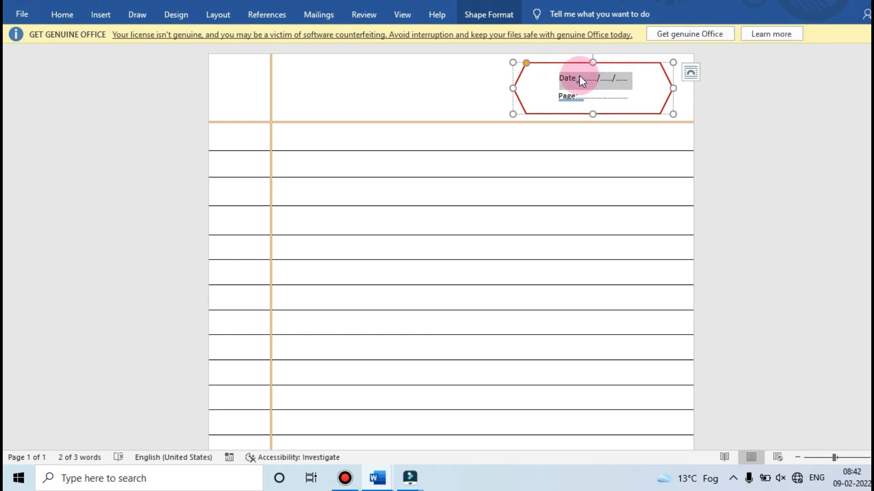
{"action": "right_click", "coordinate": [579, 75]}
{"action": "left_click", "coordinate": [723, 145]}
{"action": "left_click", "coordinate": [538, 68]}
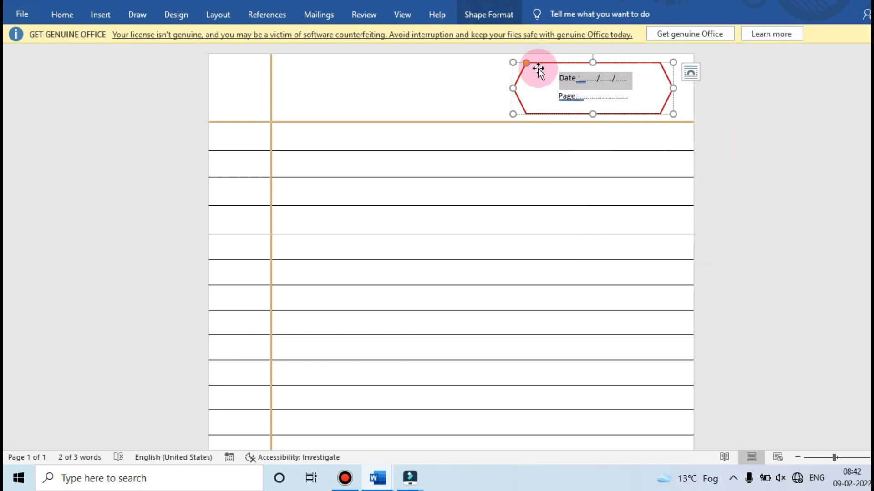
{"action": "left_click", "coordinate": [590, 74]}
{"action": "right_click", "coordinate": [590, 75]}
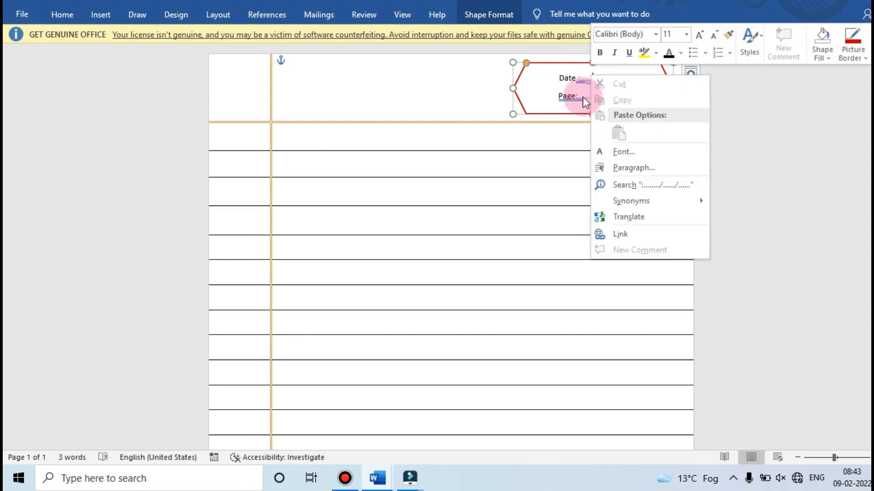
{"action": "left_click", "coordinate": [503, 95]}
{"action": "left_click", "coordinate": [553, 99]}
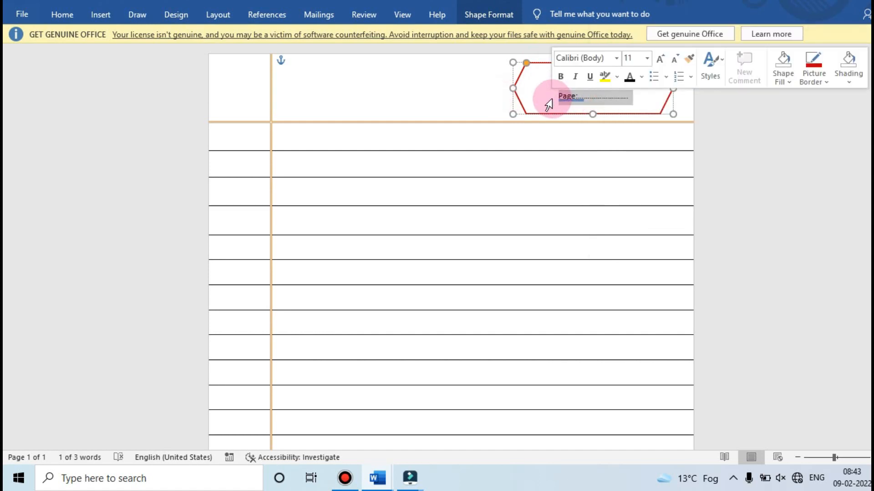
{"action": "right_click", "coordinate": [551, 101]}
{"action": "left_click", "coordinate": [536, 103]}
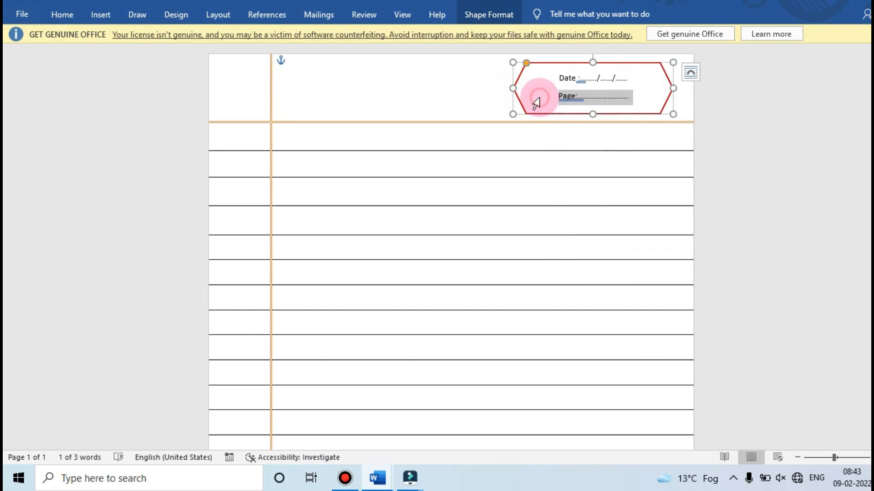
Ignore once the grammar flags on the Page label and on the colon after Date in the hexagon
{"action": "left_click", "coordinate": [567, 97]}
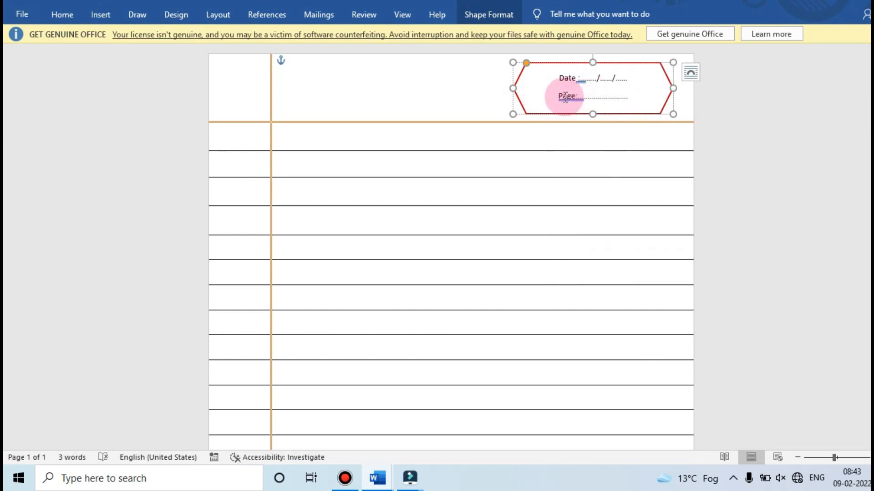
{"action": "left_click_drag", "start_coordinate": [563, 97], "coordinate": [570, 97]}
{"action": "right_click", "coordinate": [570, 97]}
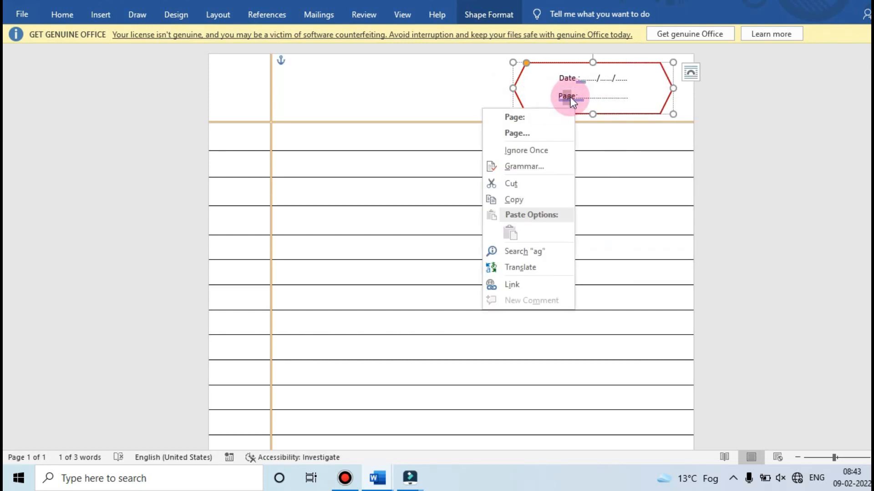
{"action": "left_click", "coordinate": [531, 151]}
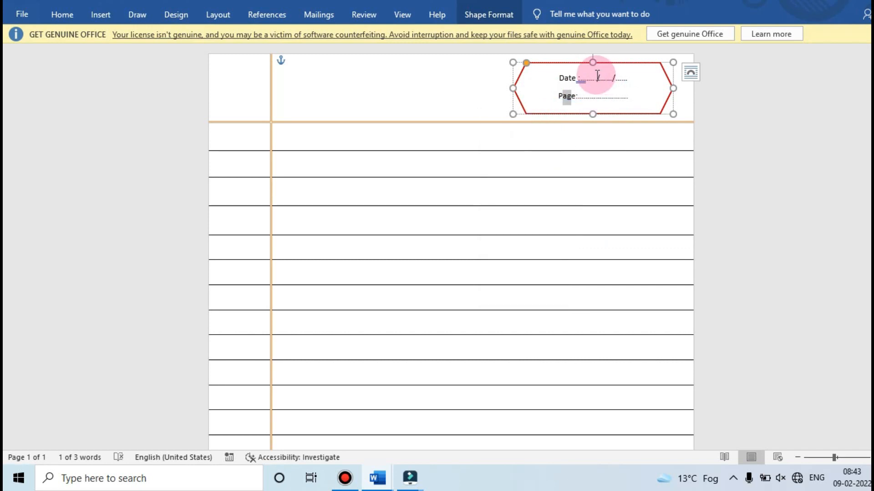
{"action": "left_click", "coordinate": [582, 82]}
{"action": "right_click", "coordinate": [581, 81]}
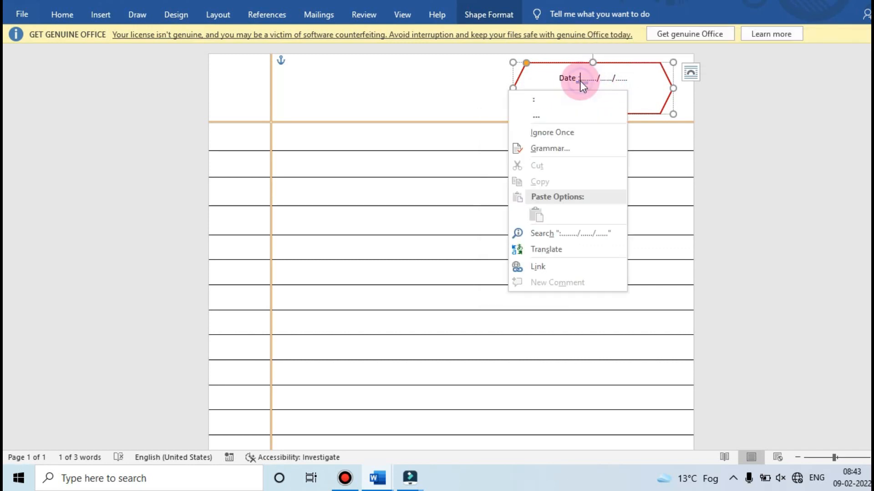
{"action": "left_click", "coordinate": [574, 131]}
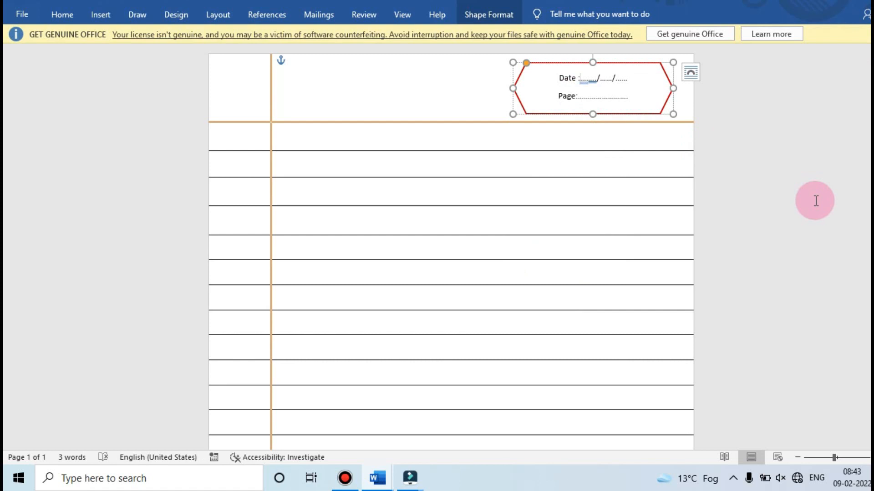
Draw a rectangle about 6.7 cm wide and 1.6 cm high below the last ruled line, near the page's lower-right corner
{"action": "scroll", "coordinate": [450, 242], "scroll_direction": "down", "scroll_amount": 5}
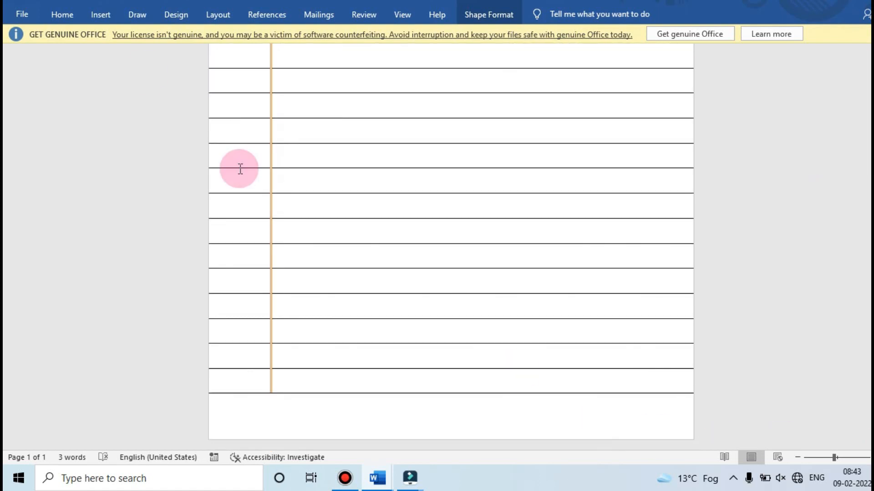
{"action": "left_click", "coordinate": [98, 19]}
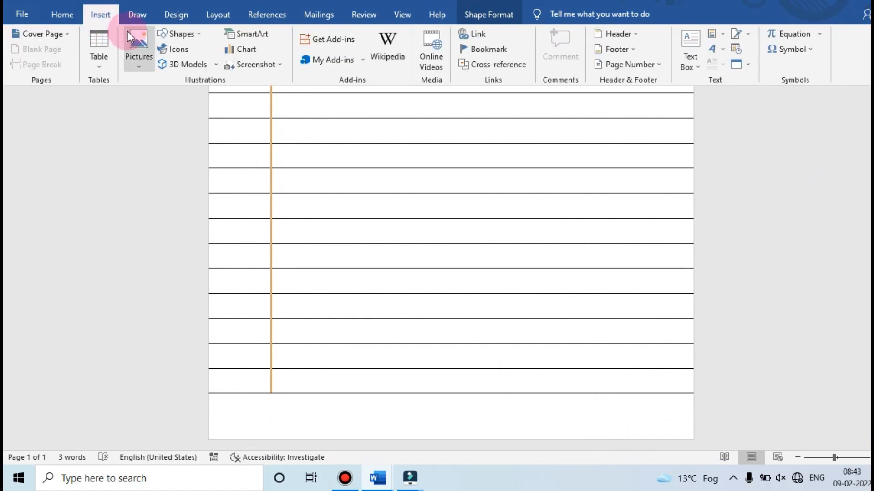
{"action": "left_click", "coordinate": [169, 35]}
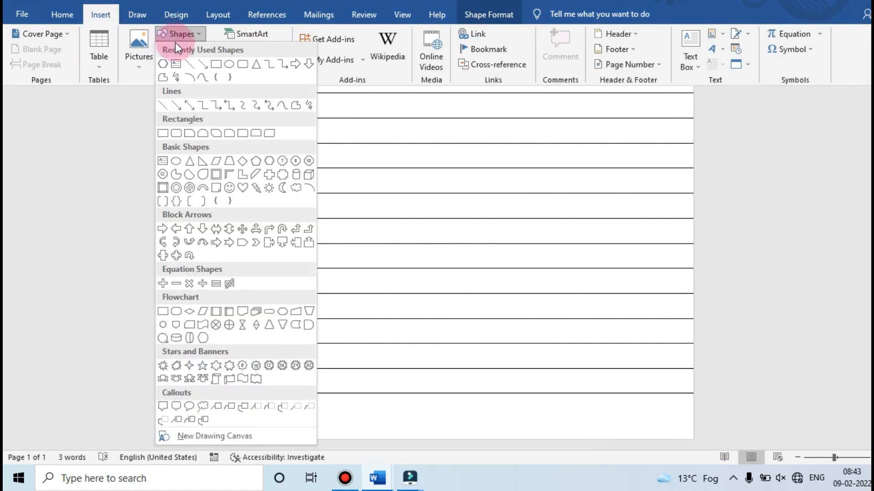
{"action": "left_click", "coordinate": [226, 65]}
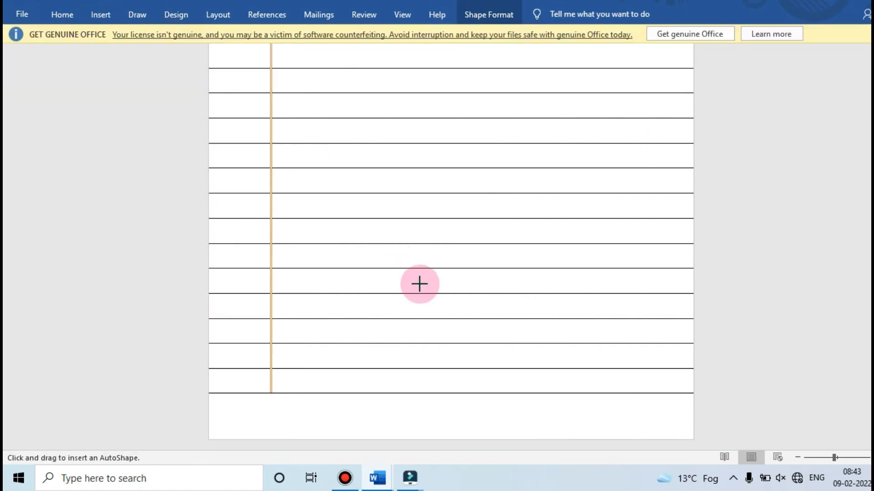
{"action": "left_click_drag", "start_coordinate": [523, 404], "coordinate": [675, 440]}
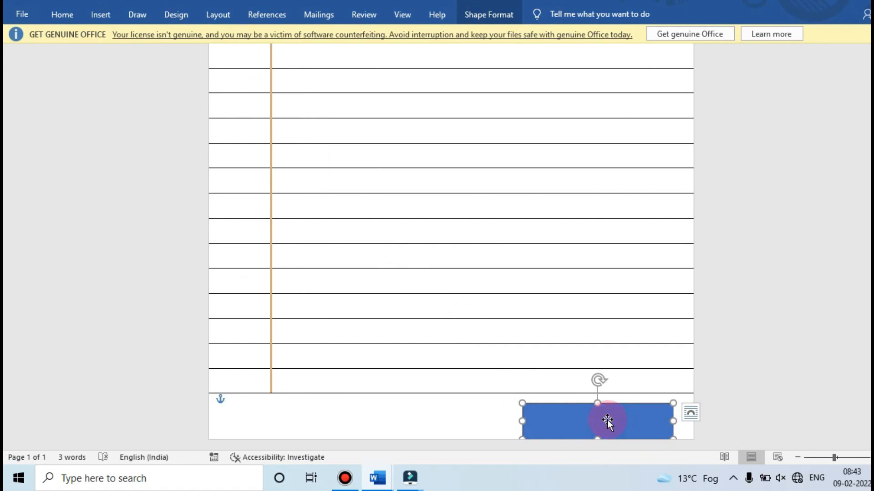
Enter "Signature" in the rectangle and make the text bold and black
{"action": "type", "text": "signature"}
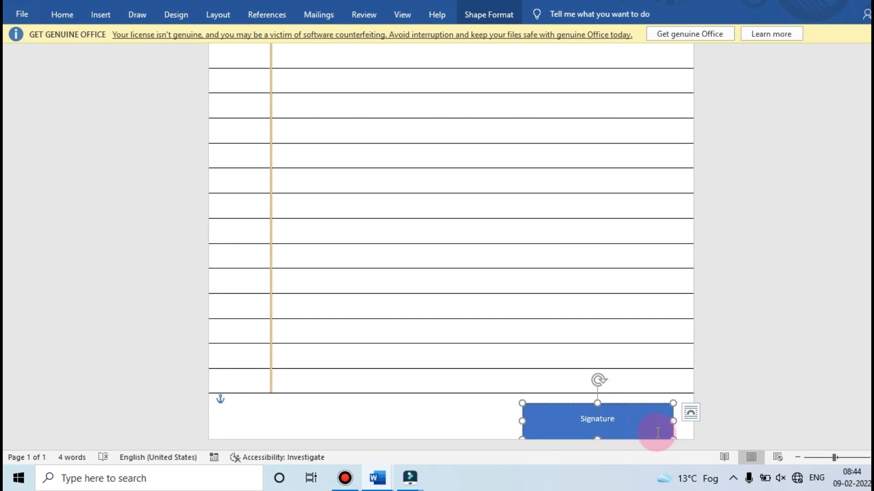
{"action": "left_click_drag", "start_coordinate": [613, 418], "coordinate": [580, 419]}
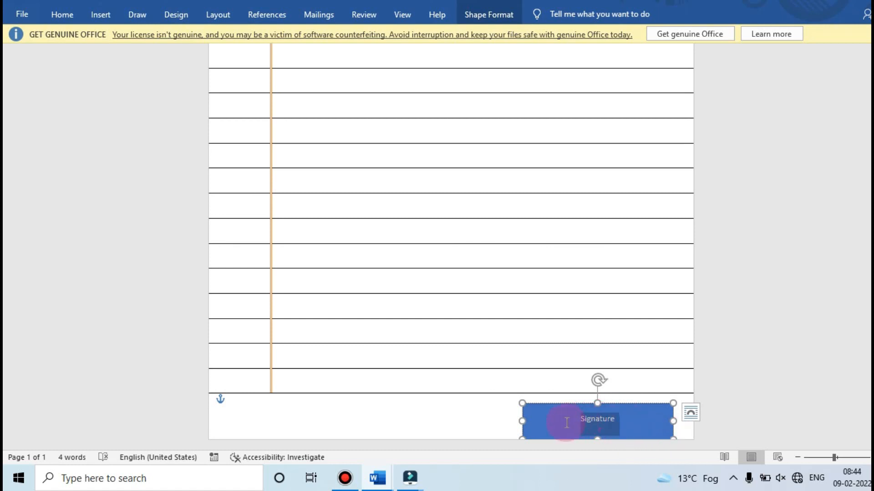
{"action": "left_click", "coordinate": [639, 399]}
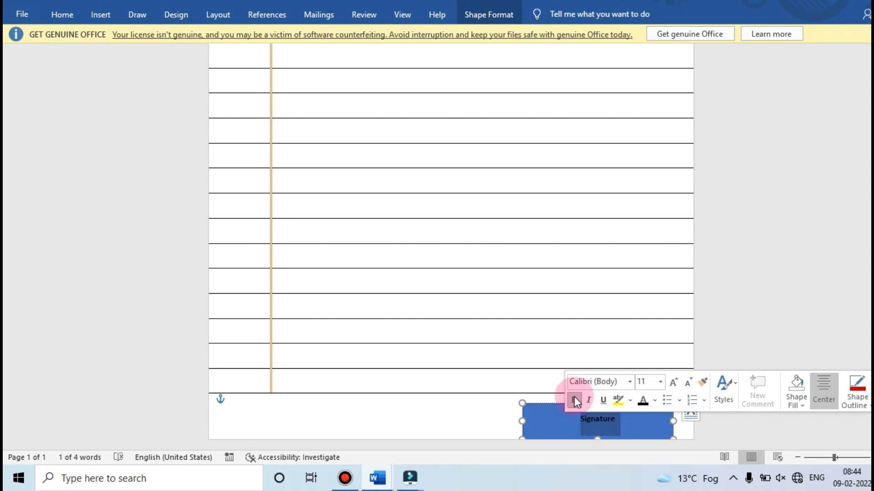
Set the Signature rectangle's shape fill to No Fill and its outline to No Outline
{"action": "left_click", "coordinate": [492, 18]}
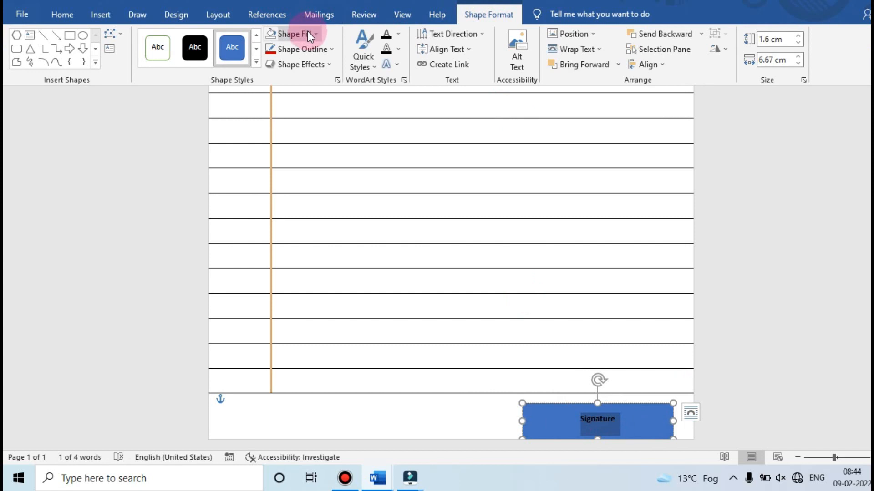
{"action": "left_click", "coordinate": [307, 35]}
{"action": "left_click", "coordinate": [292, 151]}
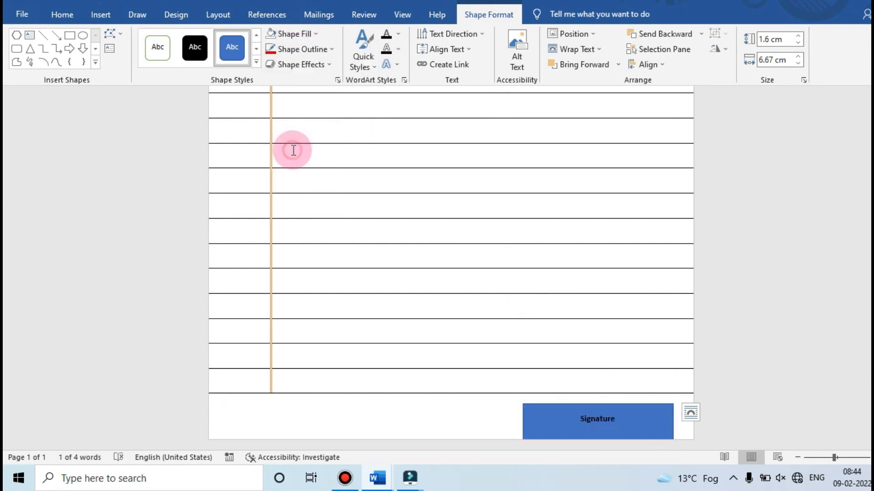
{"action": "left_click", "coordinate": [319, 48]}
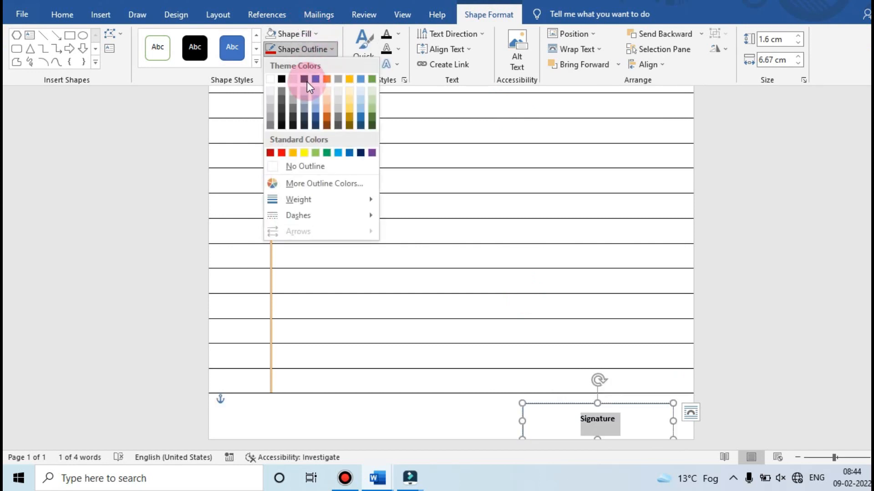
{"action": "left_click", "coordinate": [293, 166]}
{"action": "left_click", "coordinate": [447, 399]}
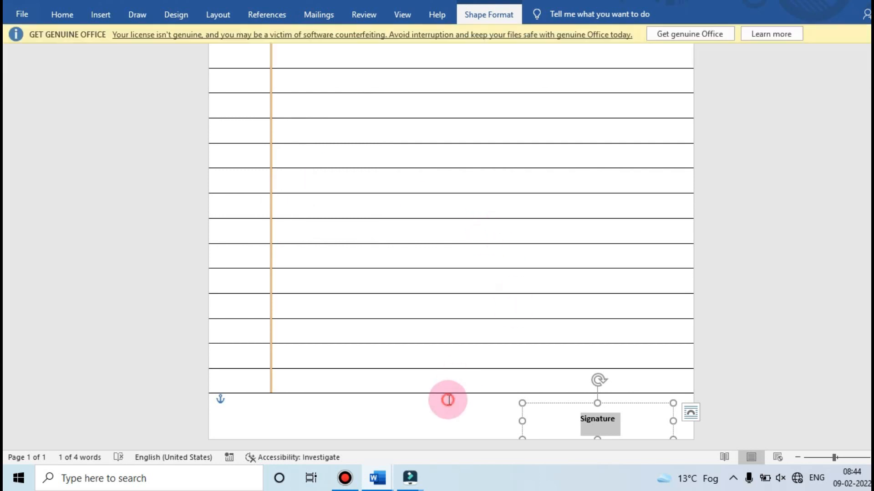
Widen the Signature box to the page's right edge and extend it downward so the text sits lower, then deselect it
{"action": "left_click", "coordinate": [698, 427]}
{"action": "left_click_drag", "start_coordinate": [673, 421], "coordinate": [691, 421]}
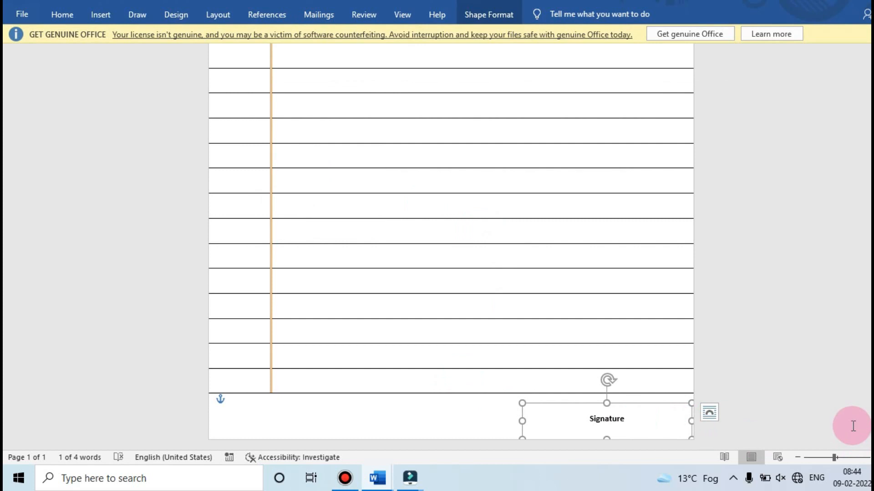
{"action": "left_click_drag", "start_coordinate": [607, 437], "coordinate": [617, 463]}
{"action": "left_click", "coordinate": [610, 424]}
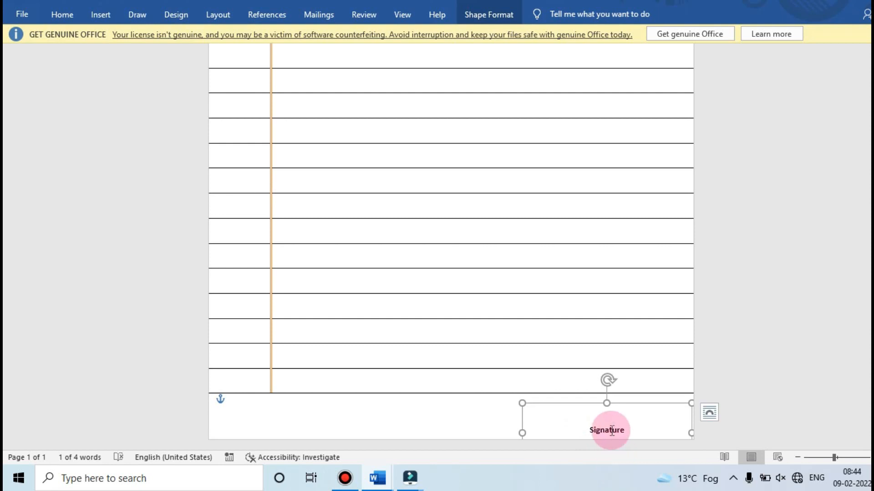
{"action": "left_click", "coordinate": [429, 419]}
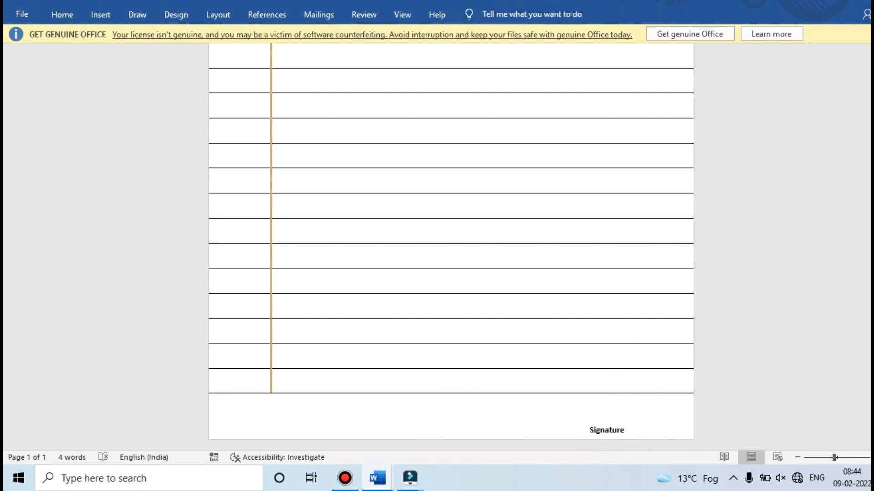
Zoom out to review the whole notebook page from the header to the signature
{"action": "scroll", "coordinate": [776, 419], "scroll_direction": "up", "scroll_amount": 3}
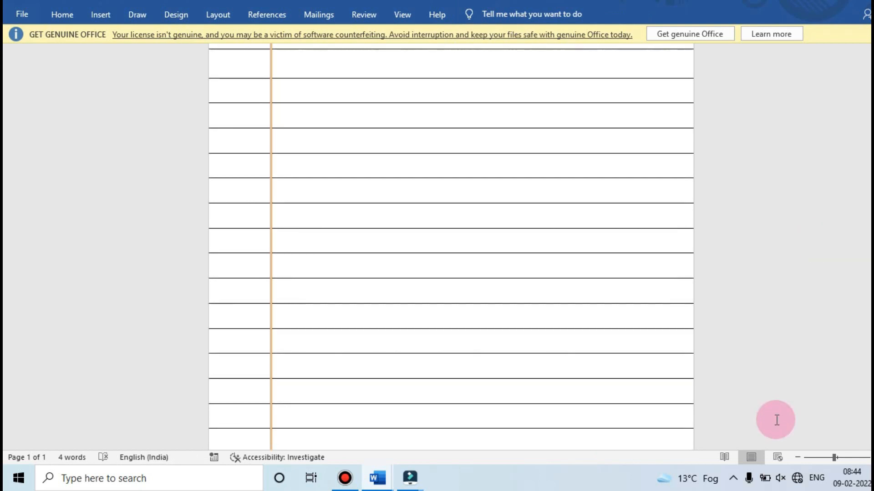
{"action": "left_click", "coordinate": [798, 457]}
{"action": "left_click", "coordinate": [798, 457]}
{"action": "left_click", "coordinate": [797, 457]}
{"action": "left_click", "coordinate": [797, 457]}
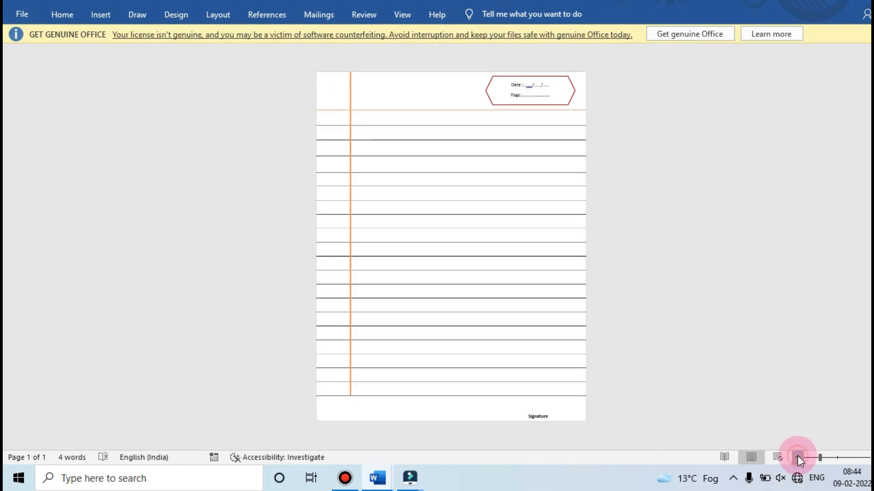